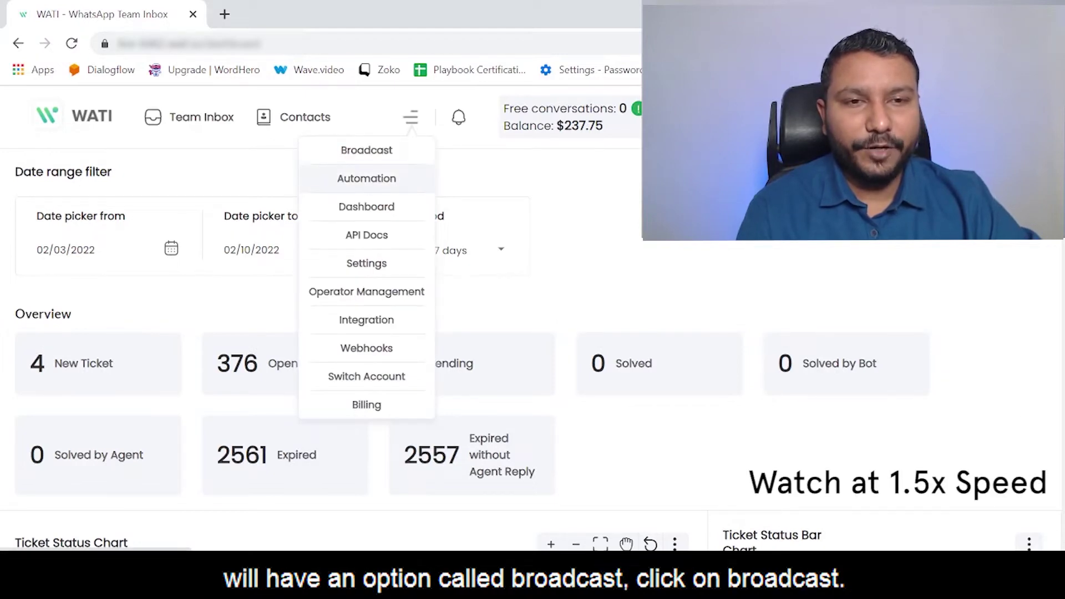
- Start a new template message from scratch in the broadcast section and name it offer
left_click(366, 150)
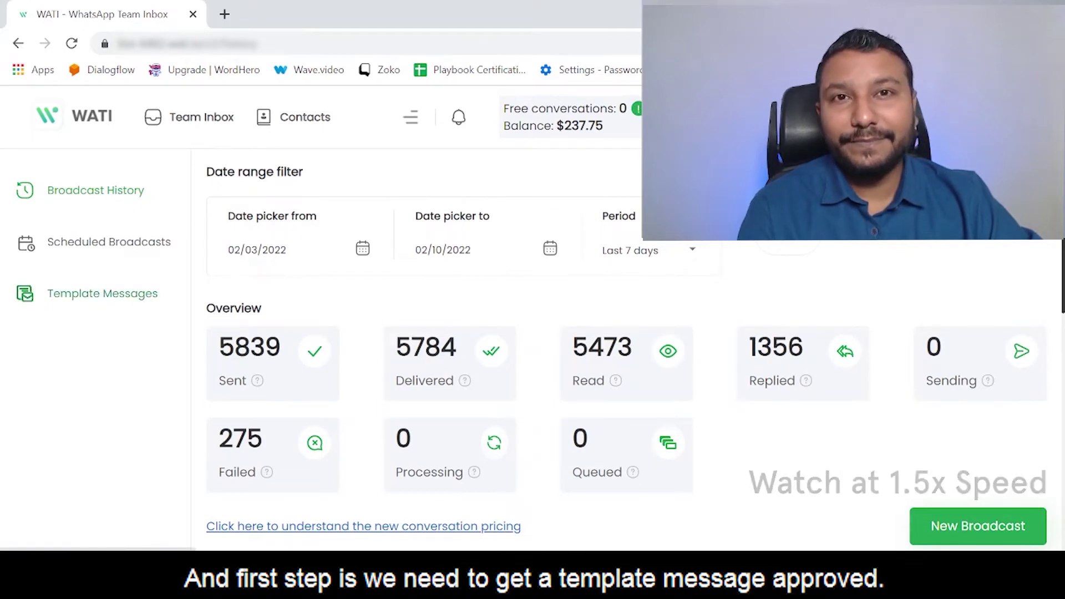
left_click(102, 294)
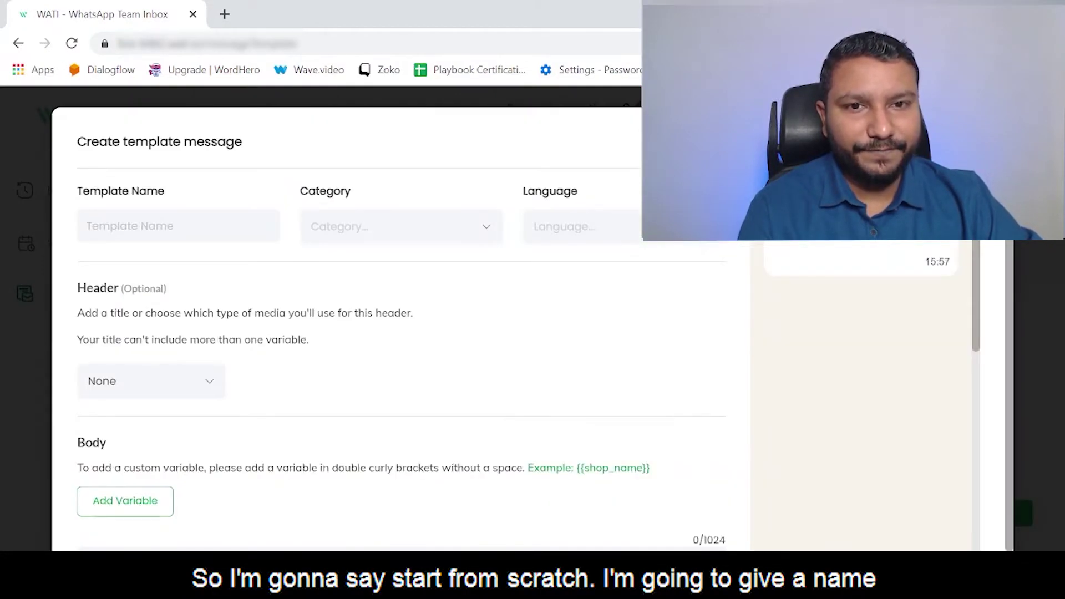
left_click(87, 225)
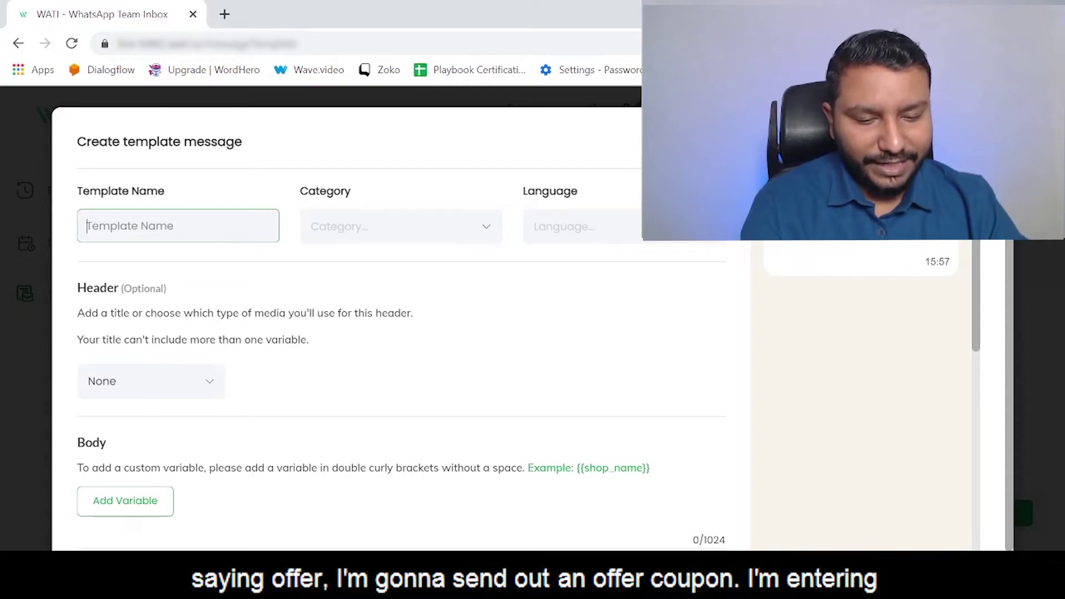
type("o")
key("BackSpace")
type("offer")
key("BackSpace")
key("BackSpace")
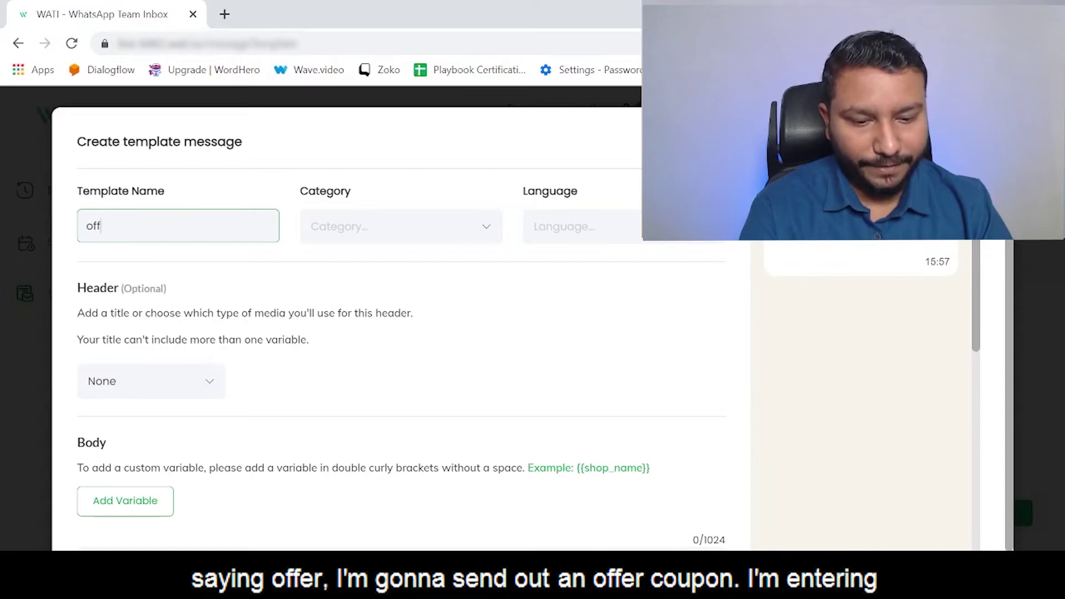
type("er")
- Set the template's category to Account Update and its language to English
key("Tab")
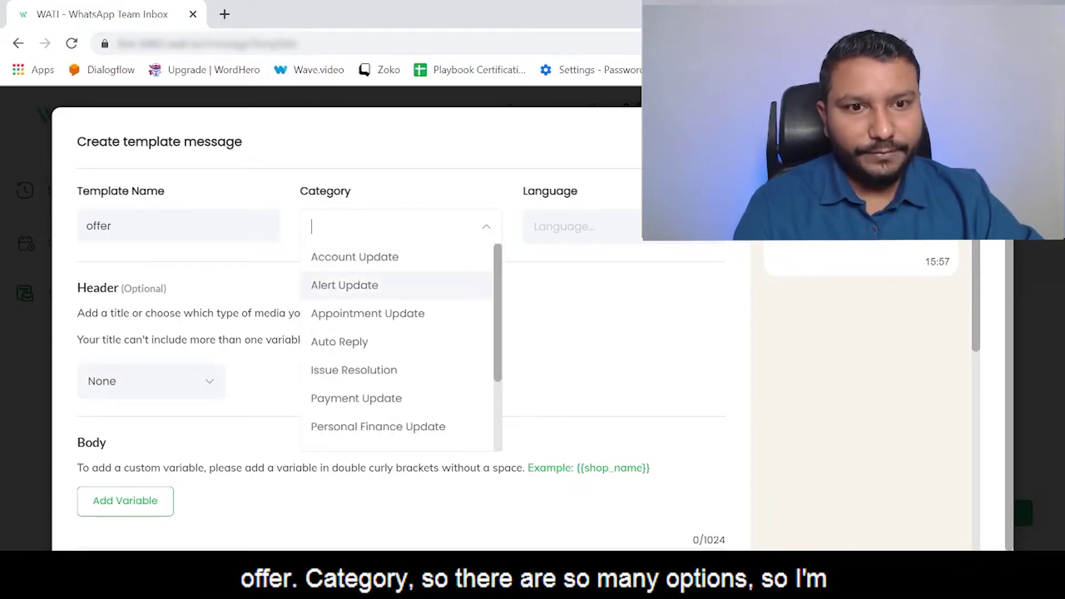
scroll(402, 347, "down", 3)
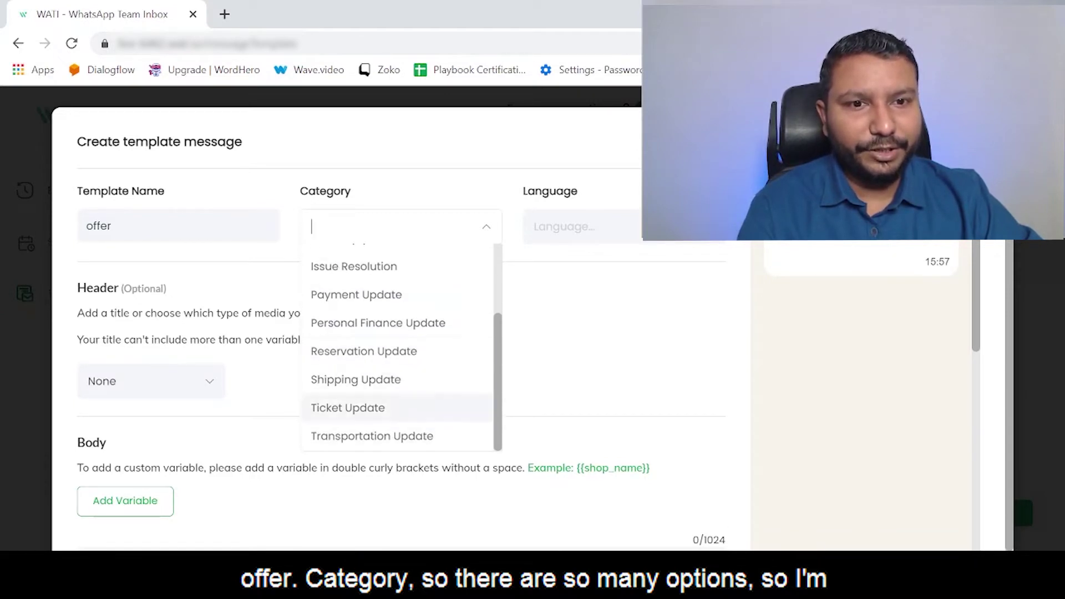
scroll(397, 351, "up", 3)
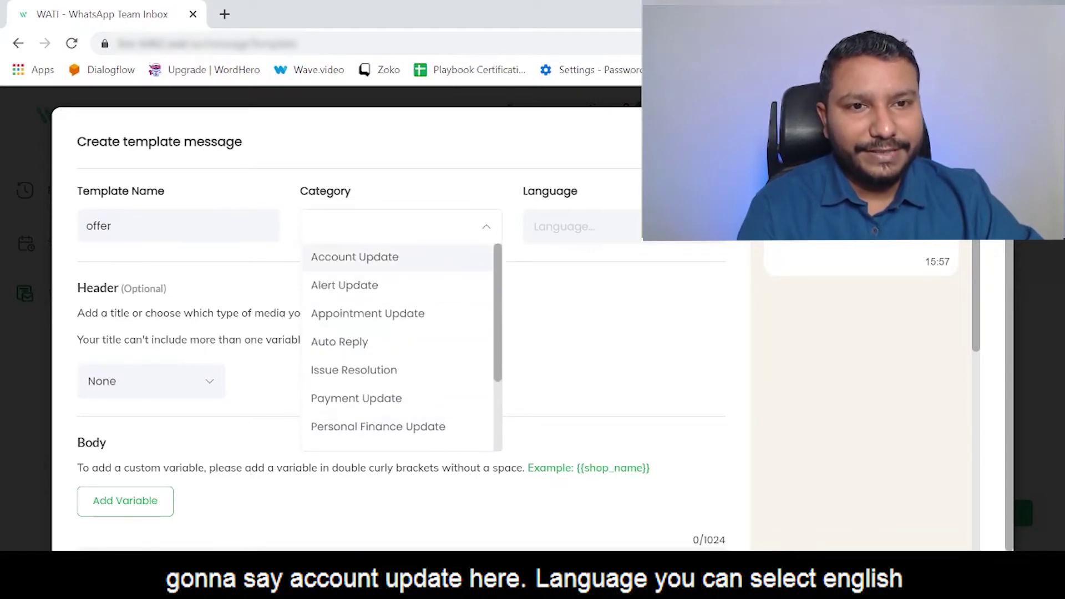
left_click(355, 256)
left_click(581, 226)
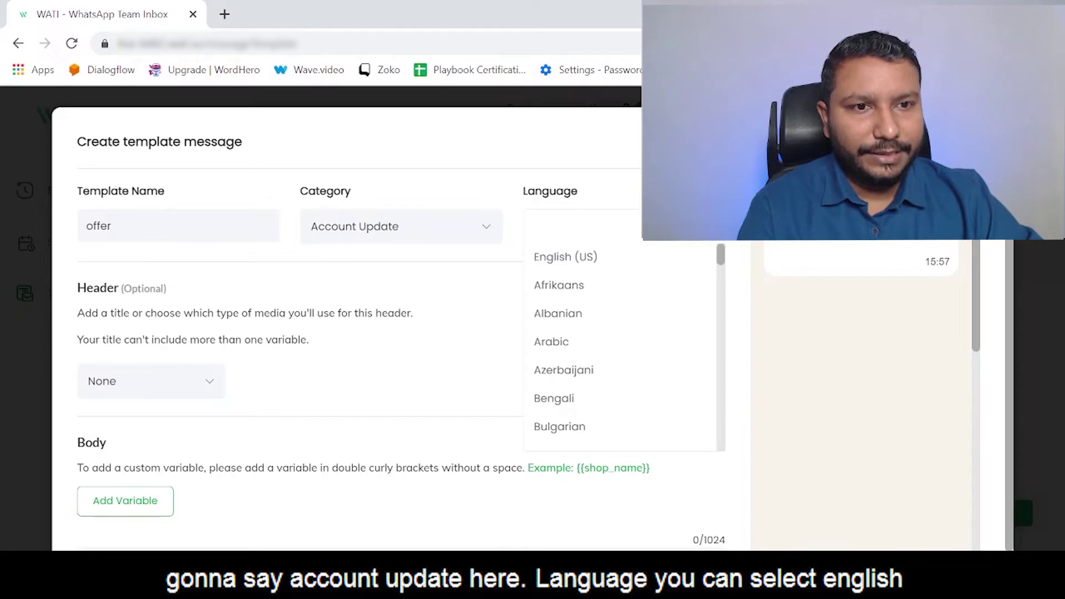
type("eng")
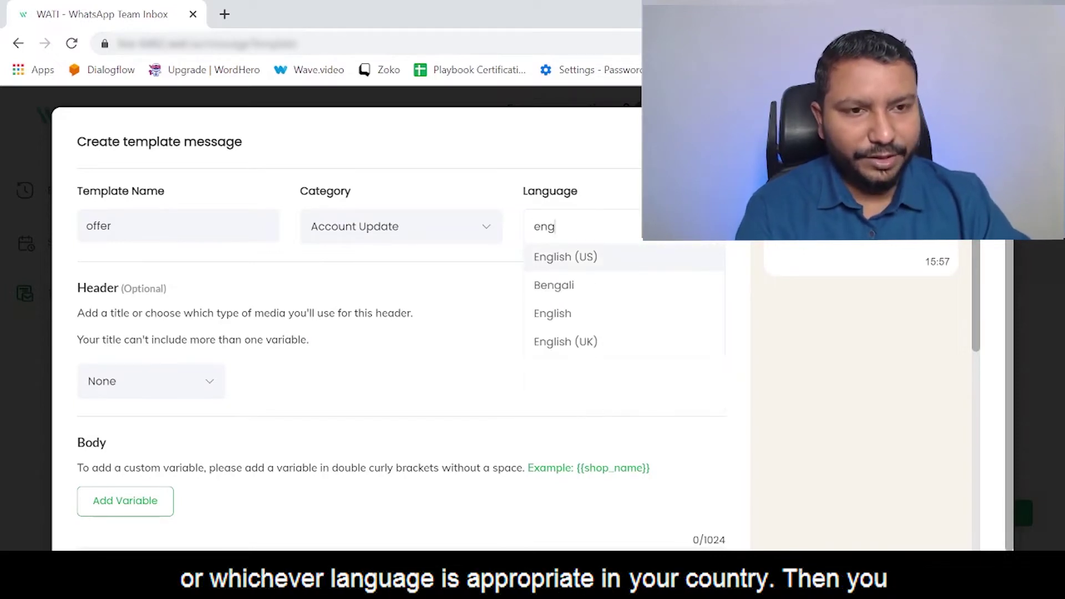
key("Down")
key("Down")
key("Return")
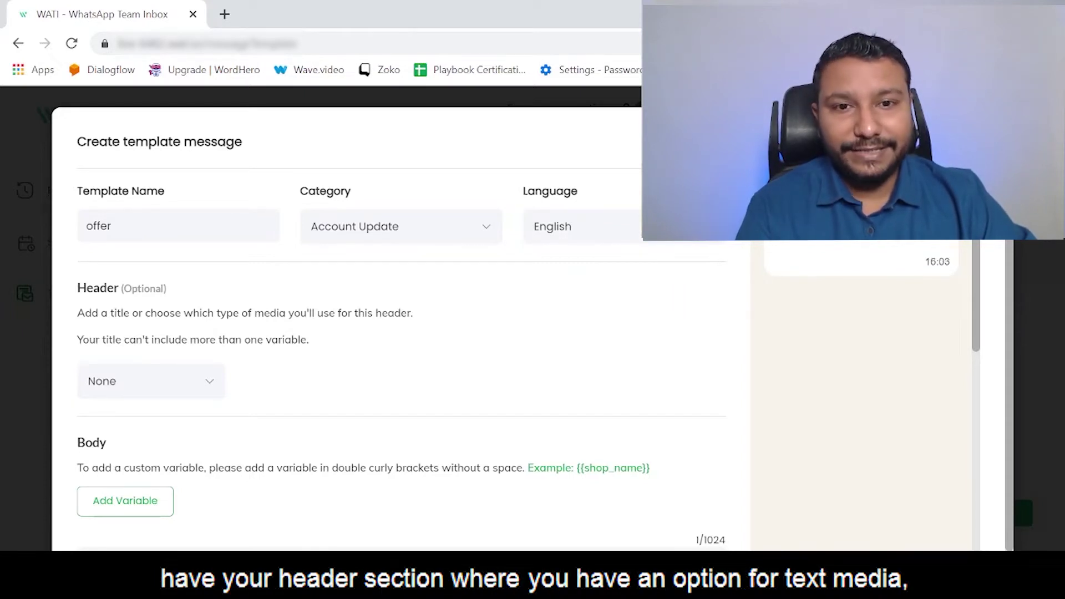
left_click(150, 381)
key("Down")
key("Escape")
- Paste the prepared offer message with the {{name}} tag, Flat Rs.100 off deal, coupon note and 48 hrs expiry into the template body
scroll(400, 333, "down", 3)
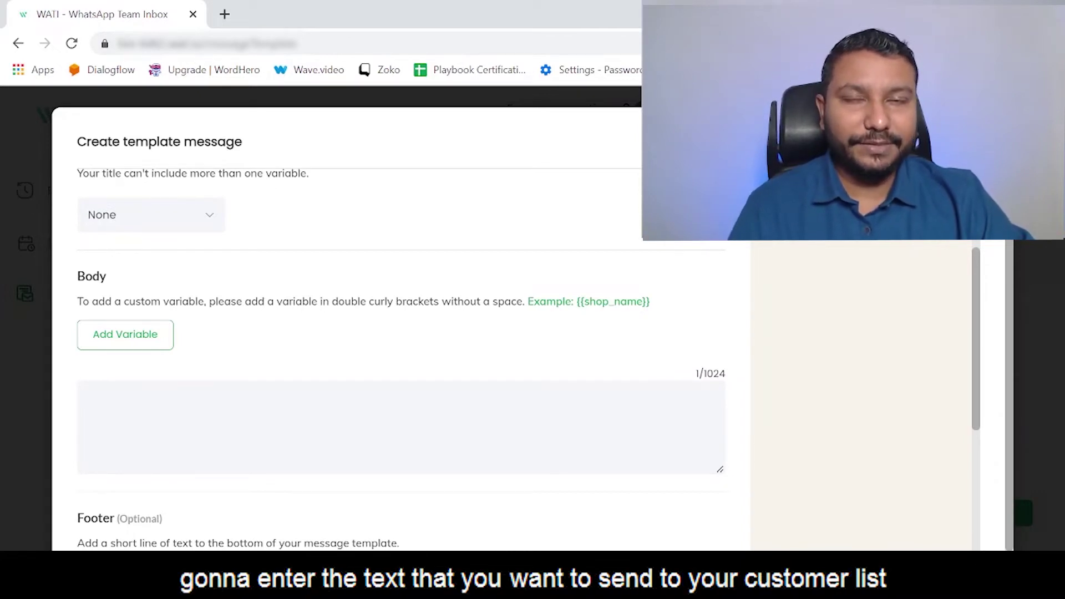
left_click(86, 409)
type("{{name}}, Thanks for showing interest in our product. Just click on the button below 👇 to get [Product Name] at Flat Rs.100 off. 🔥  Note: The discount coupon is already applied on the link below, simply click the link and complete the purchase.  Hurry! Limited time deal. Offer coupon expires in 48 hrs. ⏳")
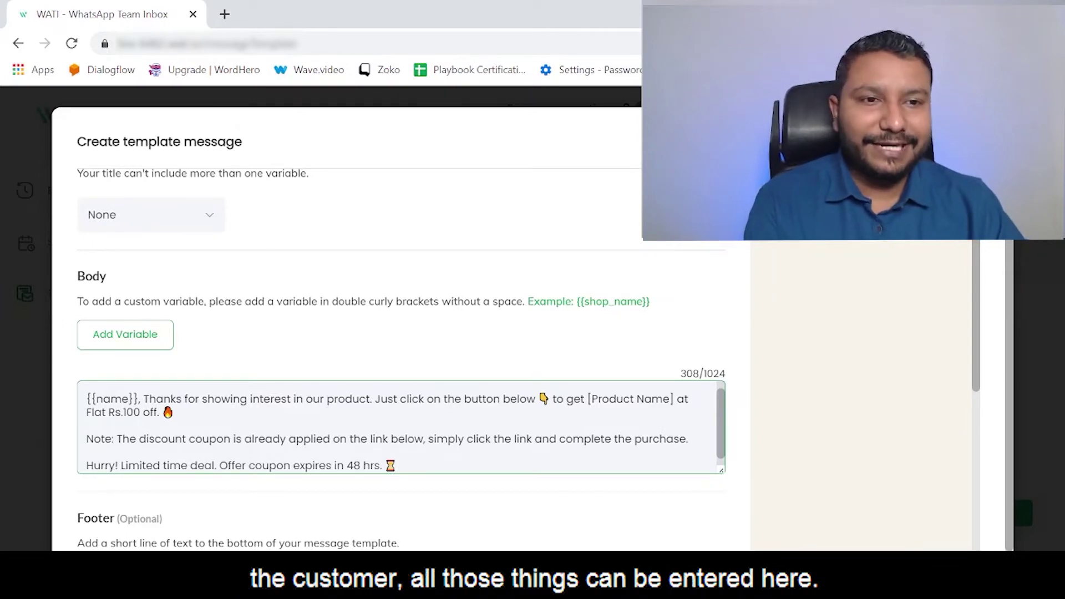
scroll(401, 427, "down", 1)
scroll(400, 427, "up", 1)
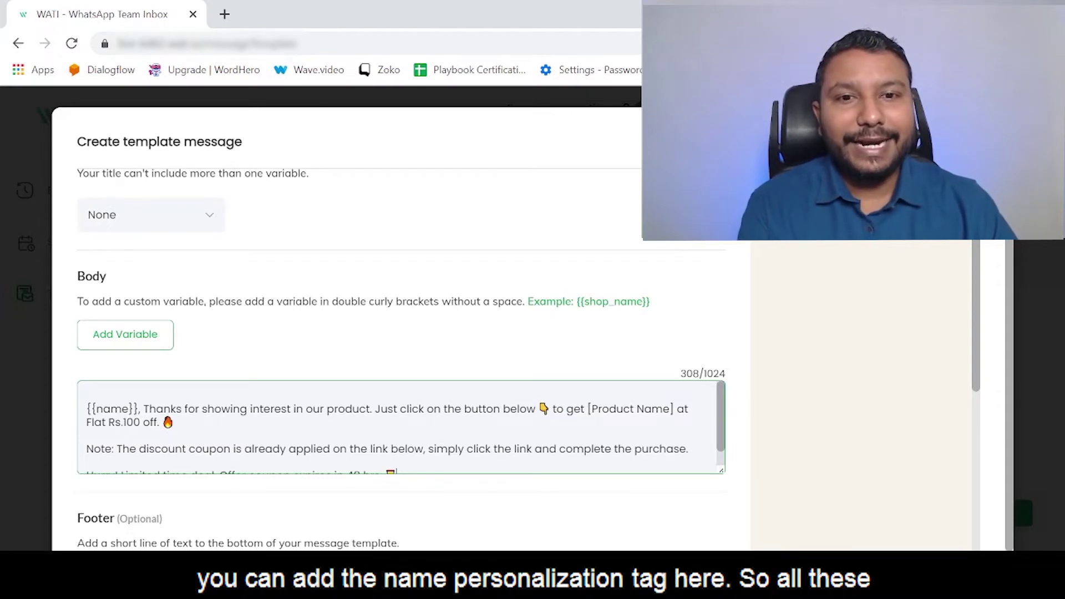
- Look through the contact and Shopify attributes available as variables for the message body, including name
left_click_drag(139, 409, 86, 409)
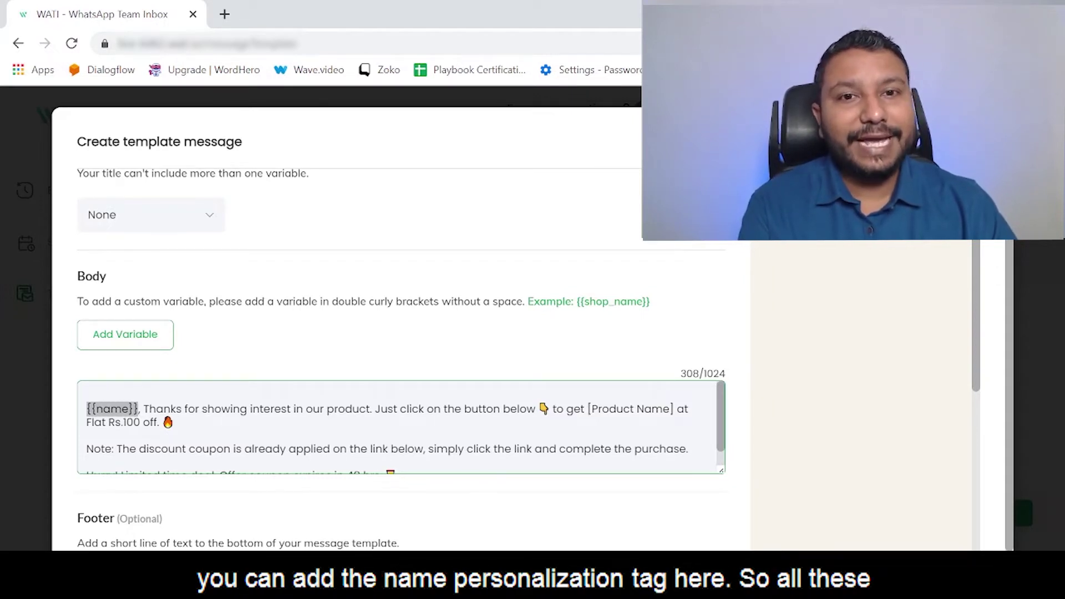
key("Tab")
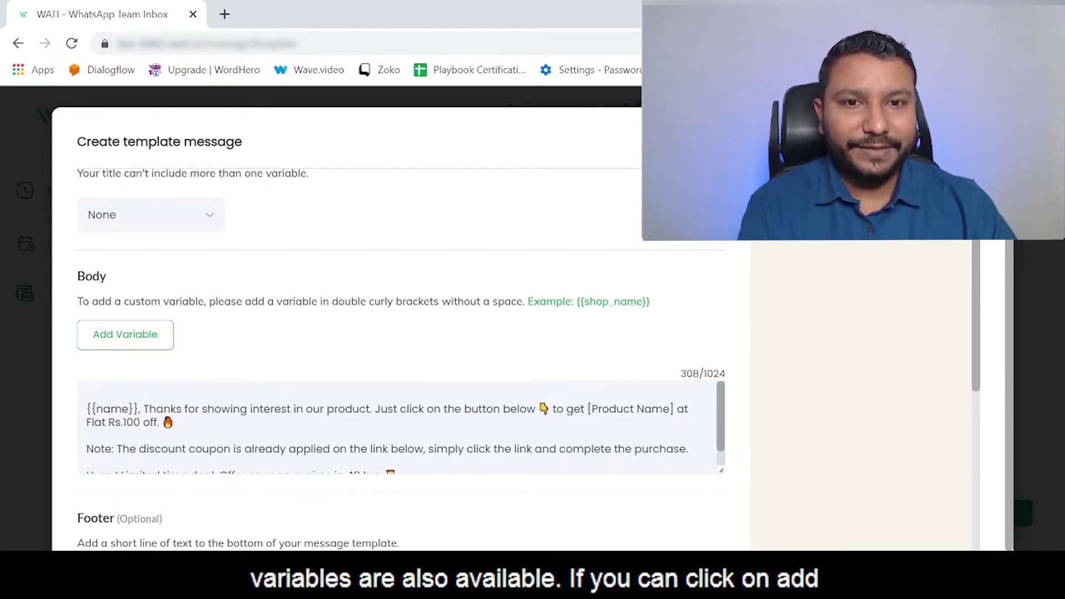
key("Return")
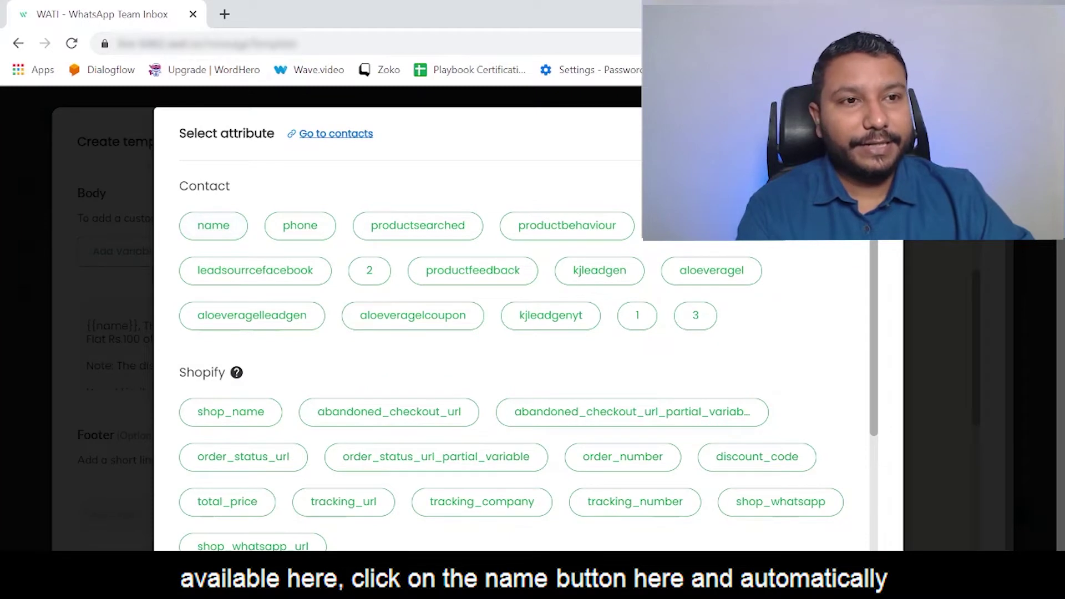
left_click(213, 225)
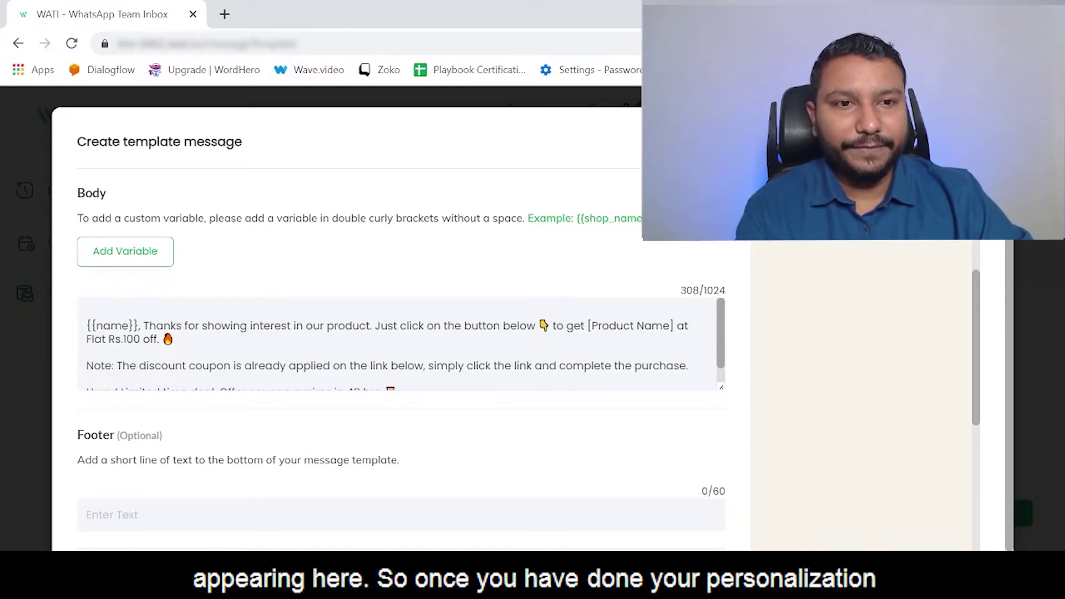
- Add a Call to action button of type Visit Website to the template message
scroll(399, 344, "down", 1)
scroll(399, 343, "down", 2)
scroll(399, 344, "up", 2)
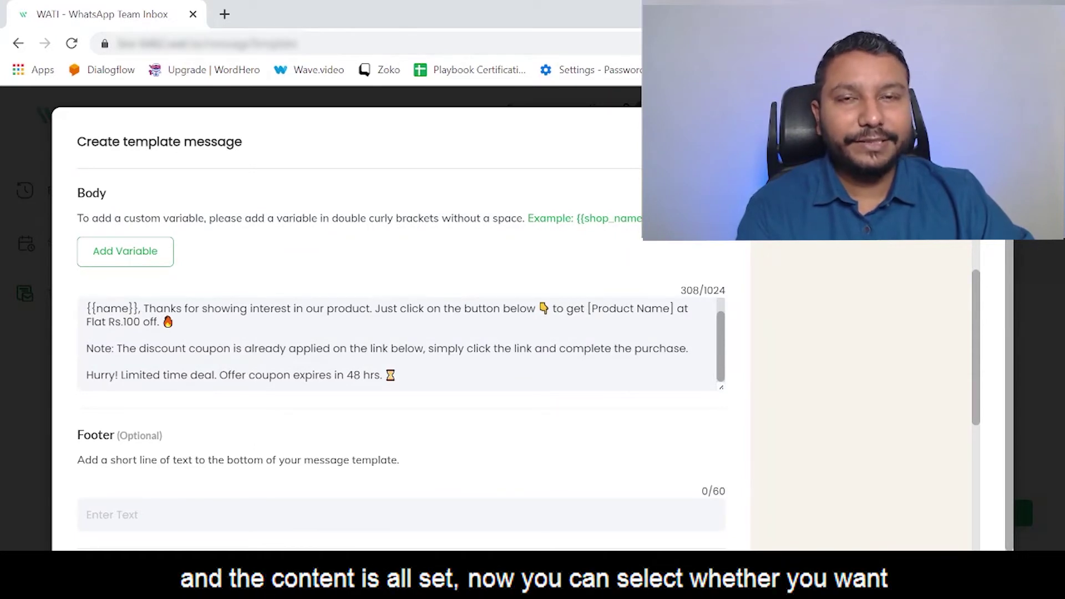
scroll(401, 333, "down", 1)
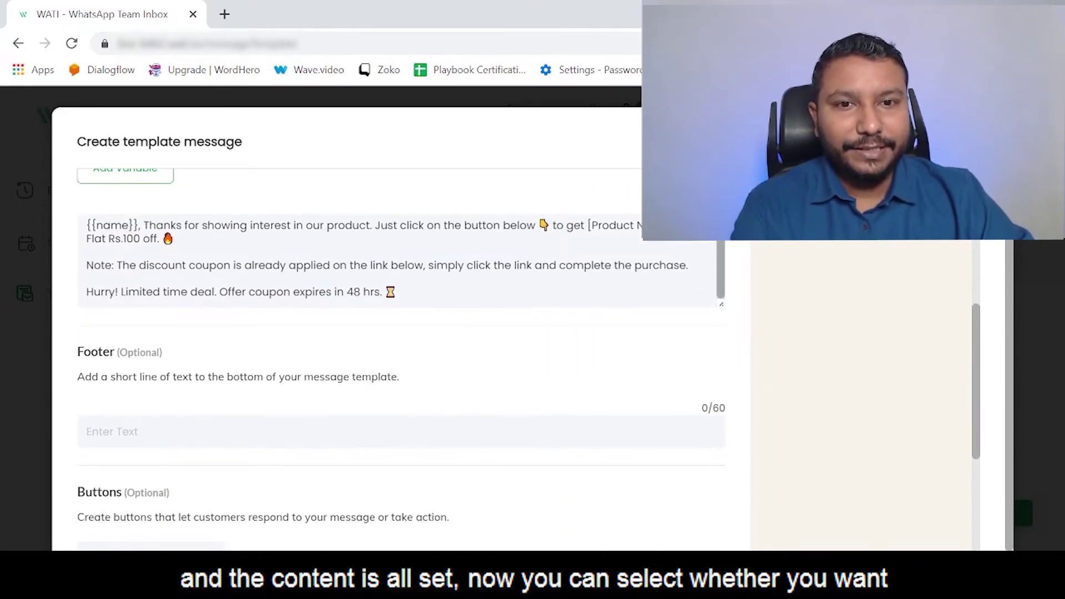
scroll(401, 333, "down", 1)
scroll(401, 332, "down", 1)
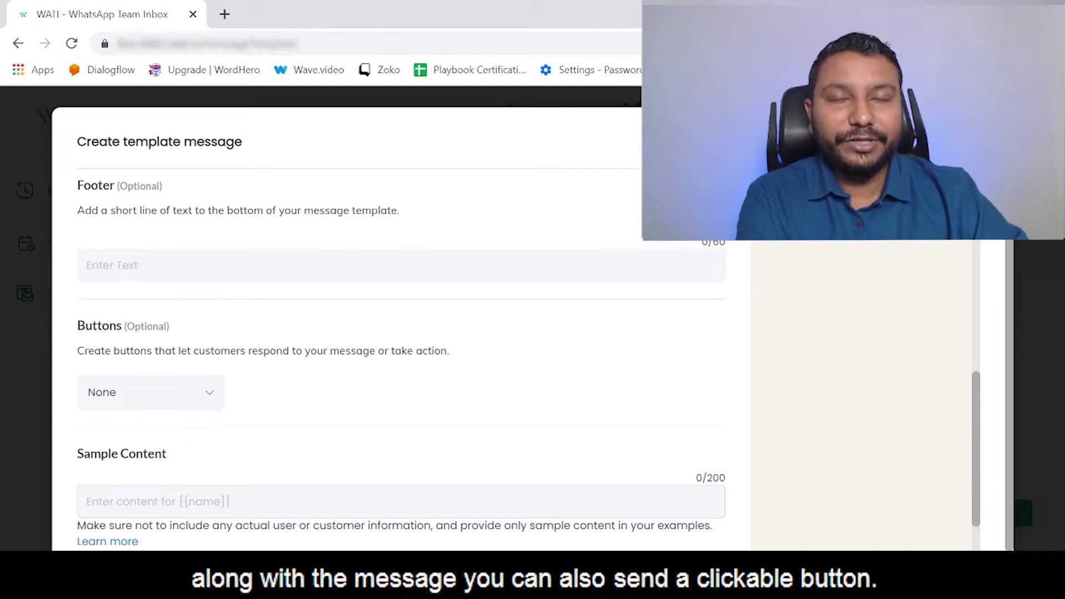
scroll(400, 355, "down", 1)
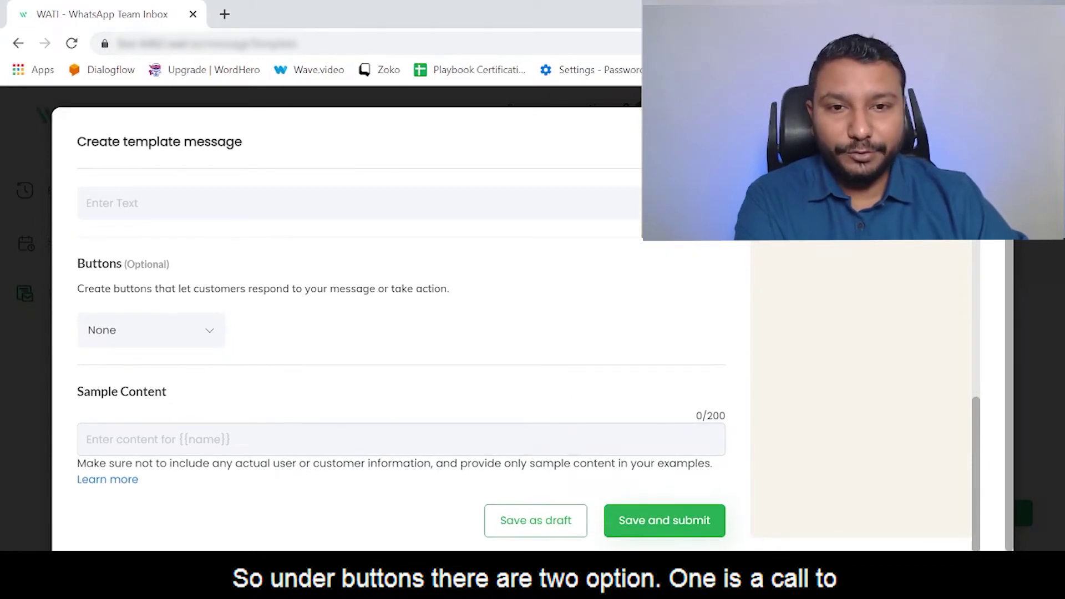
left_click(151, 330)
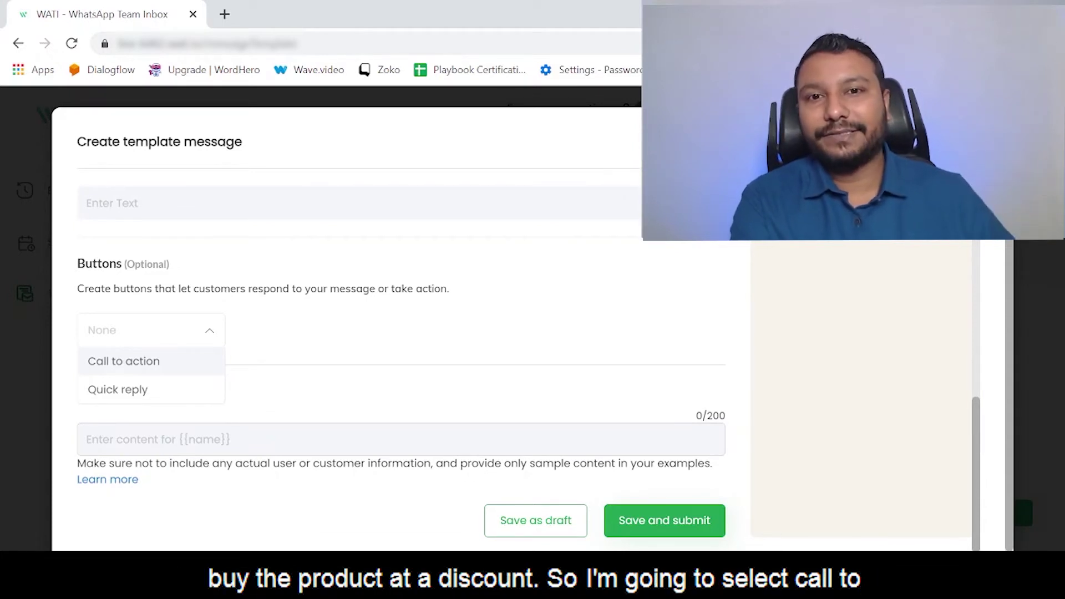
left_click(123, 361)
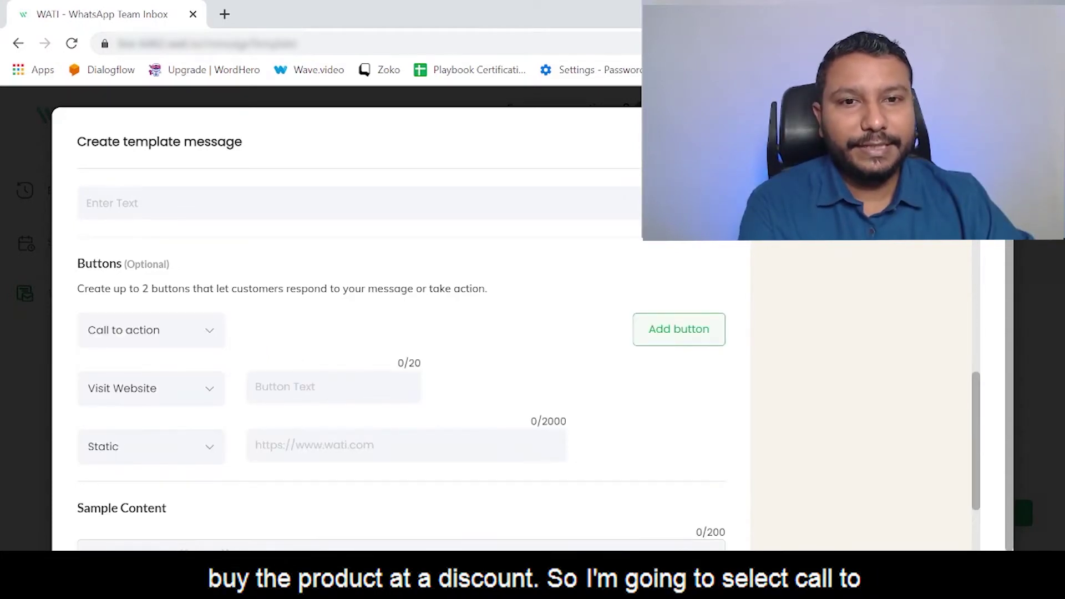
scroll(399, 332, "down", 2)
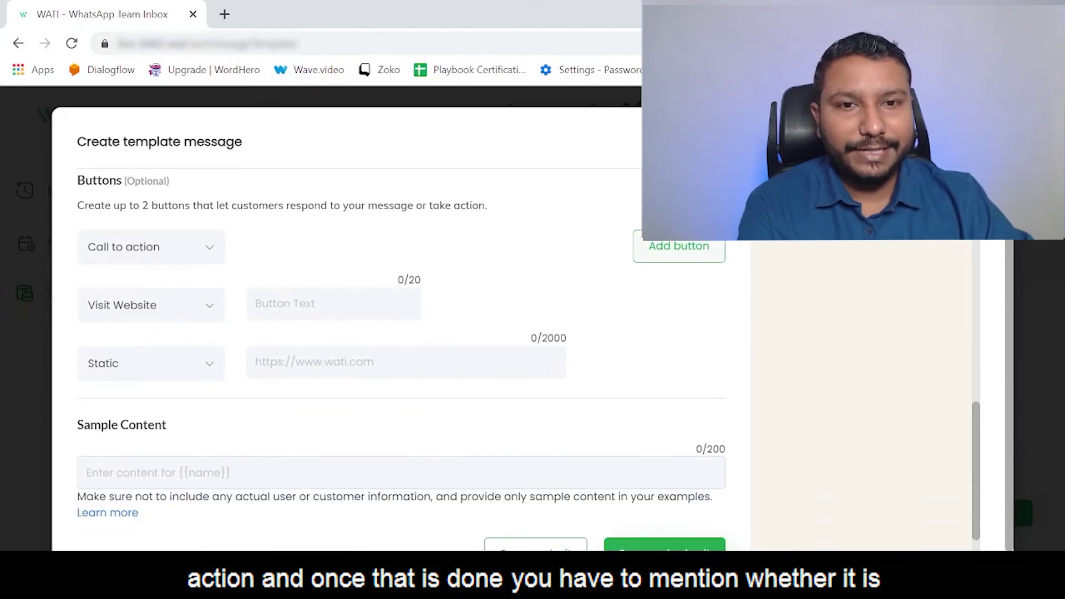
left_click(151, 305)
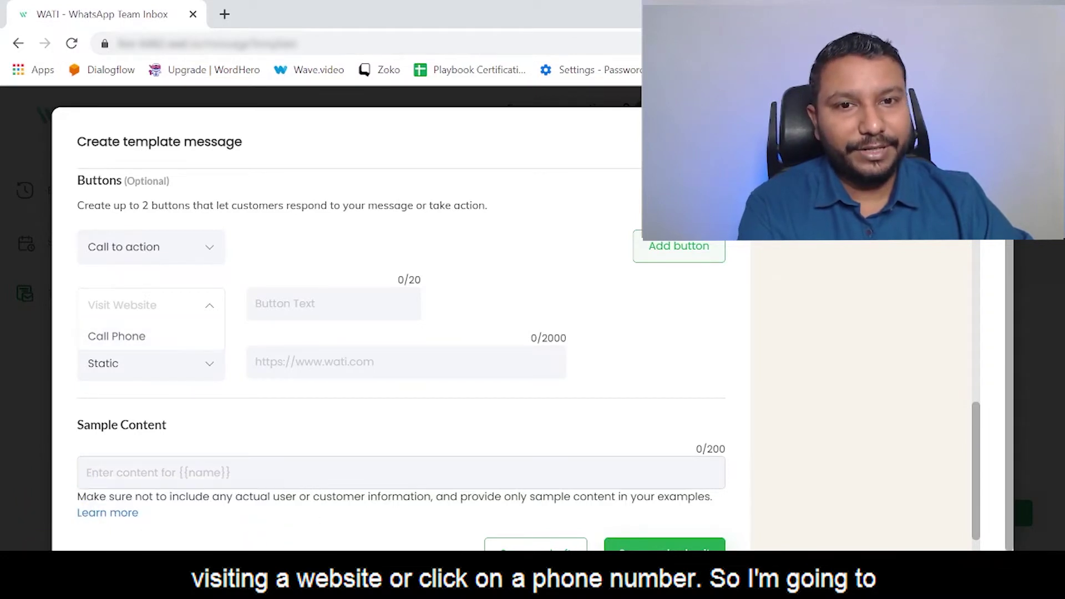
left_click(150, 305)
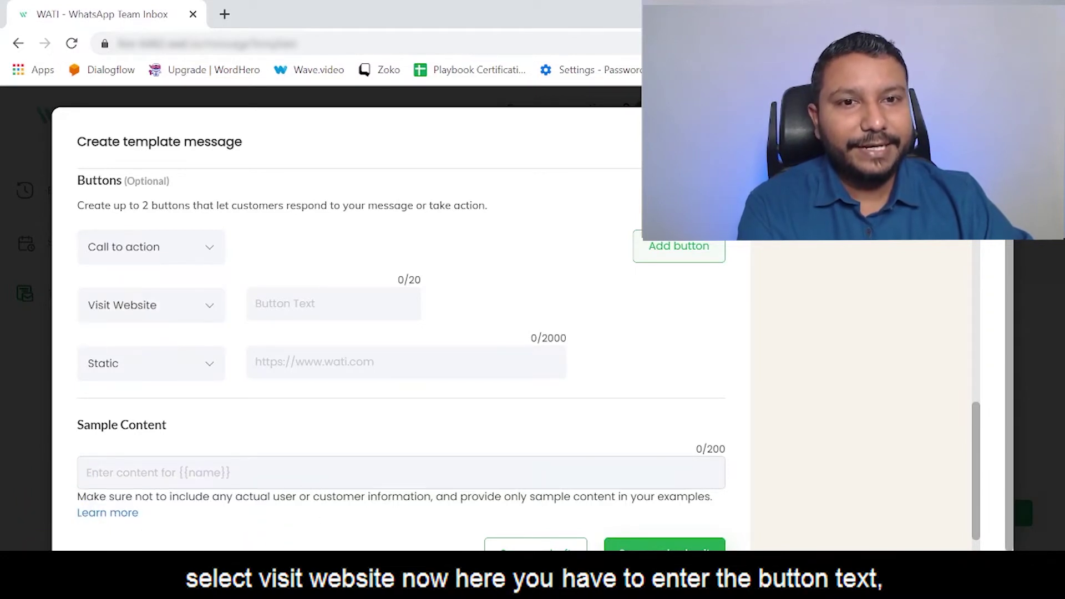
left_click(333, 303)
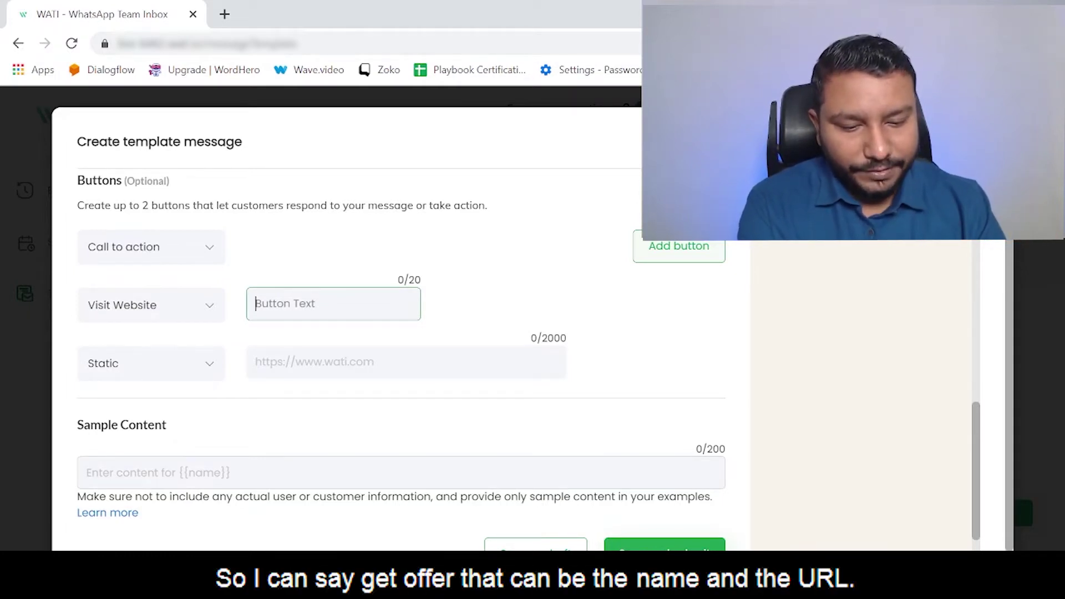
type("Get")
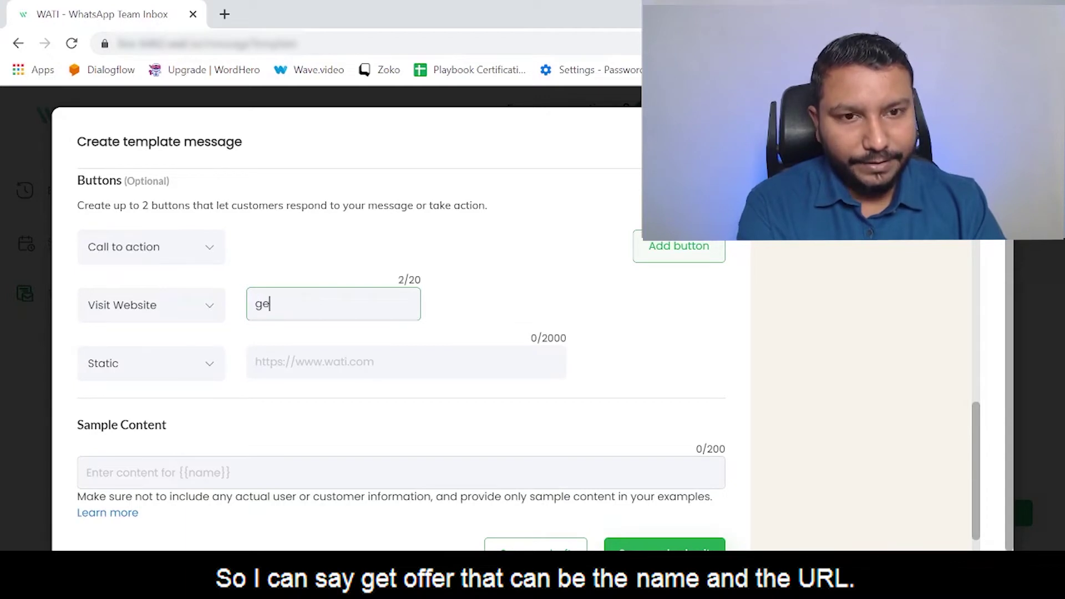
key("BackSpace")
key("BackSpace")
key("BackSpace")
type("Get Offer")
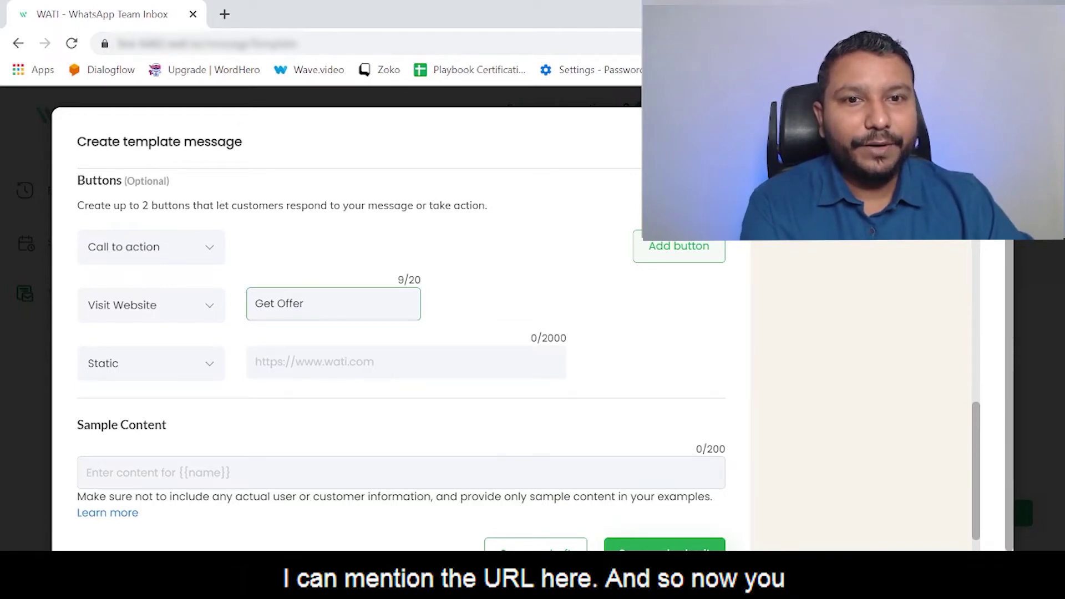
left_click(256, 362)
type("https://www.alphamarketer.in/whatsapp-agency")
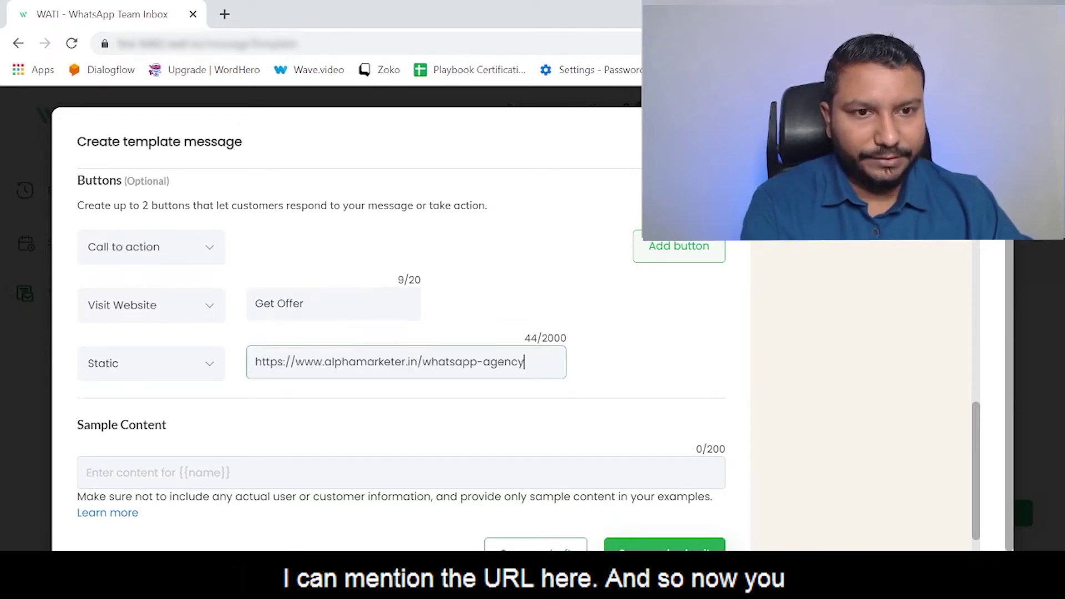
- Fill in the sample content for the {{name}} variable with a sample first name
scroll(528, 361, "down", 1)
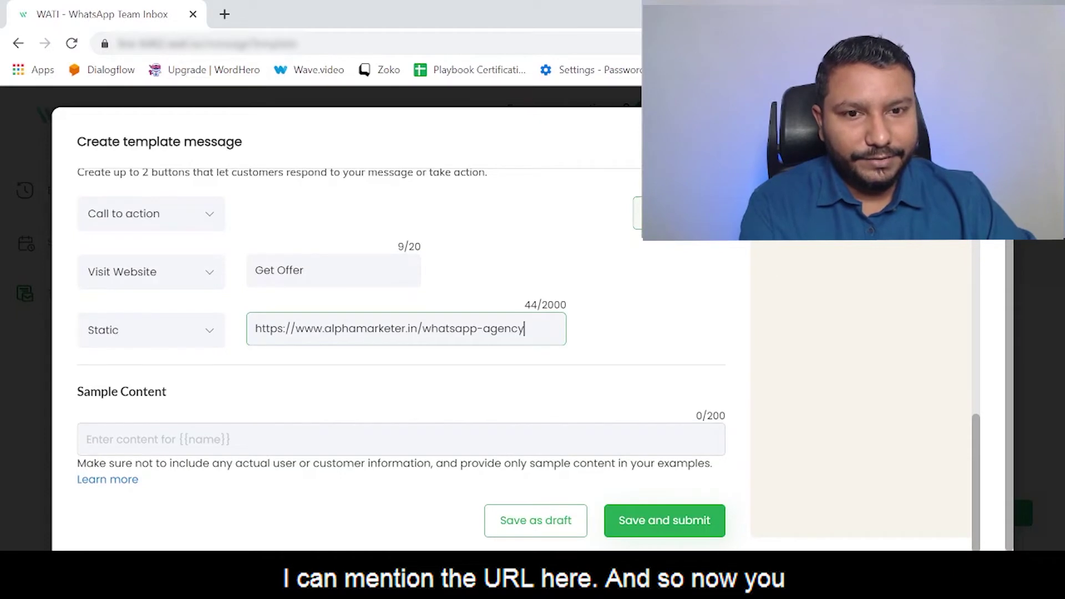
scroll(528, 336, "down", 1)
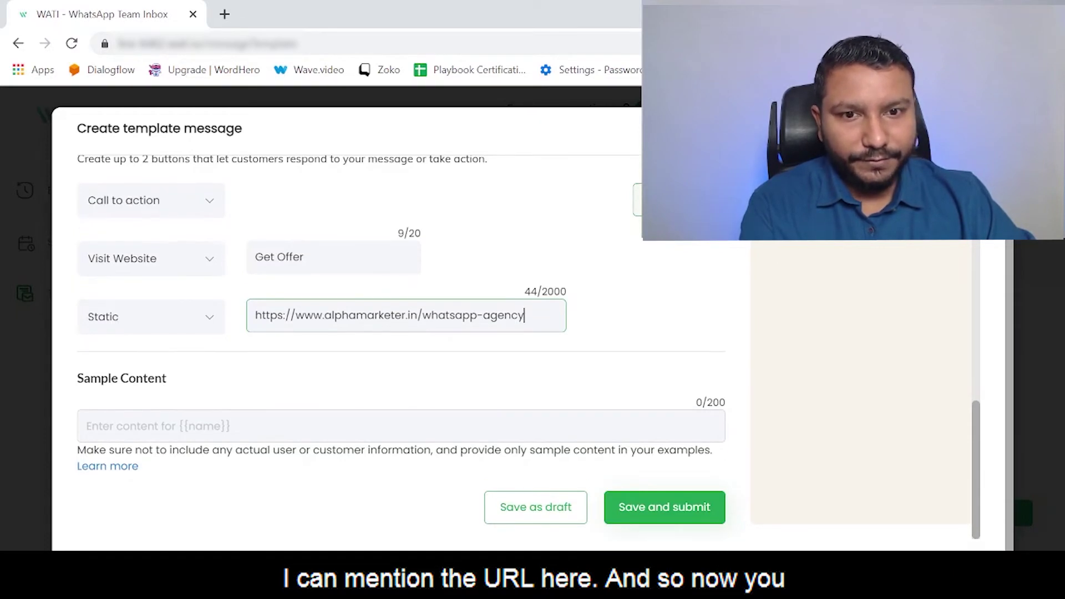
left_click(87, 426)
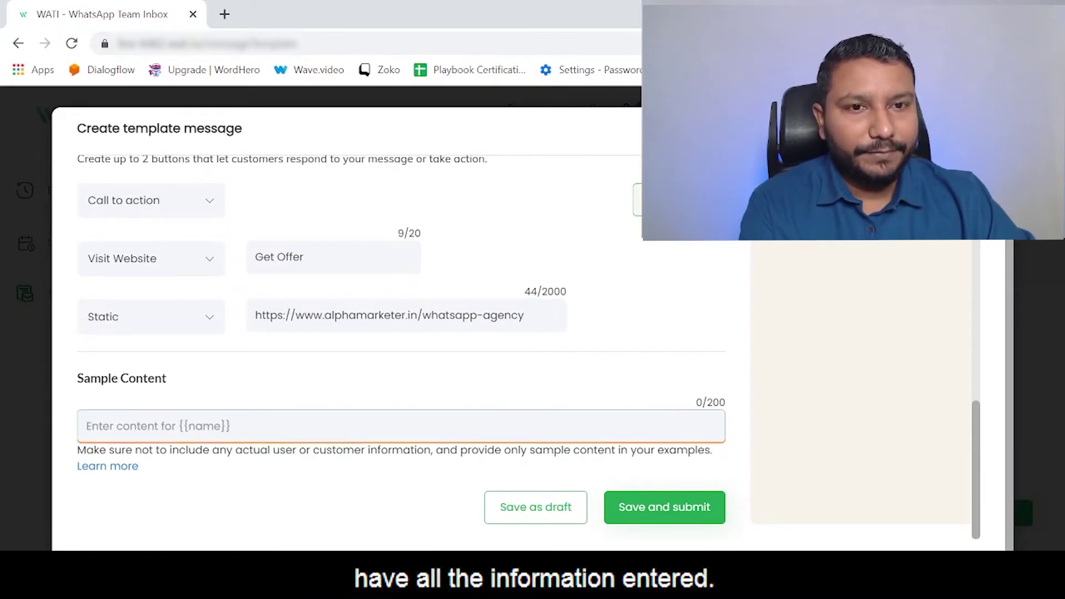
scroll(528, 347, "up", 3)
scroll(528, 347, "down", 3)
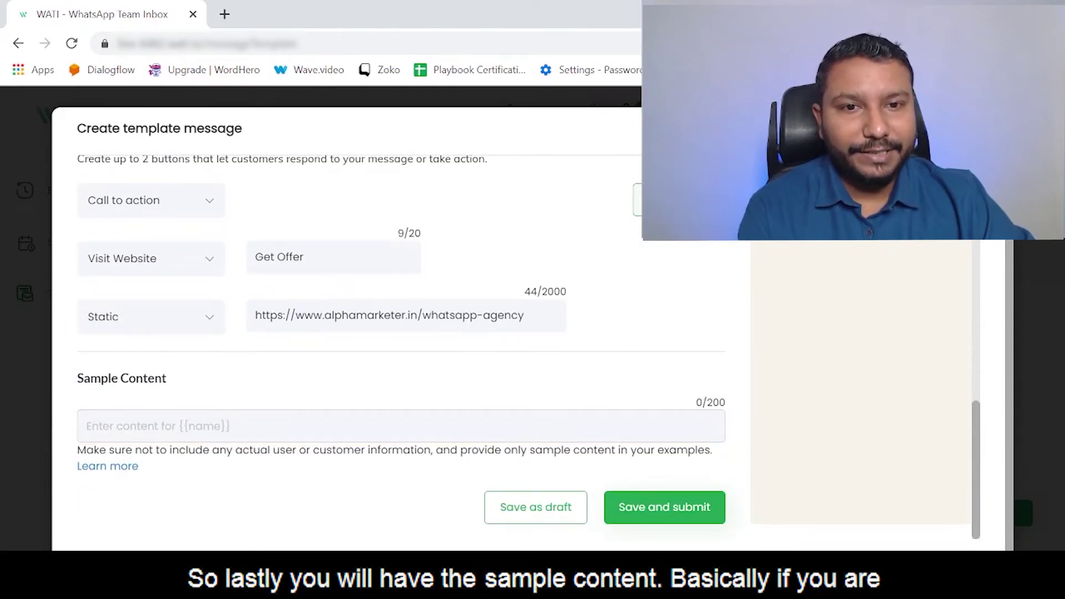
scroll(400, 344, "up", 8)
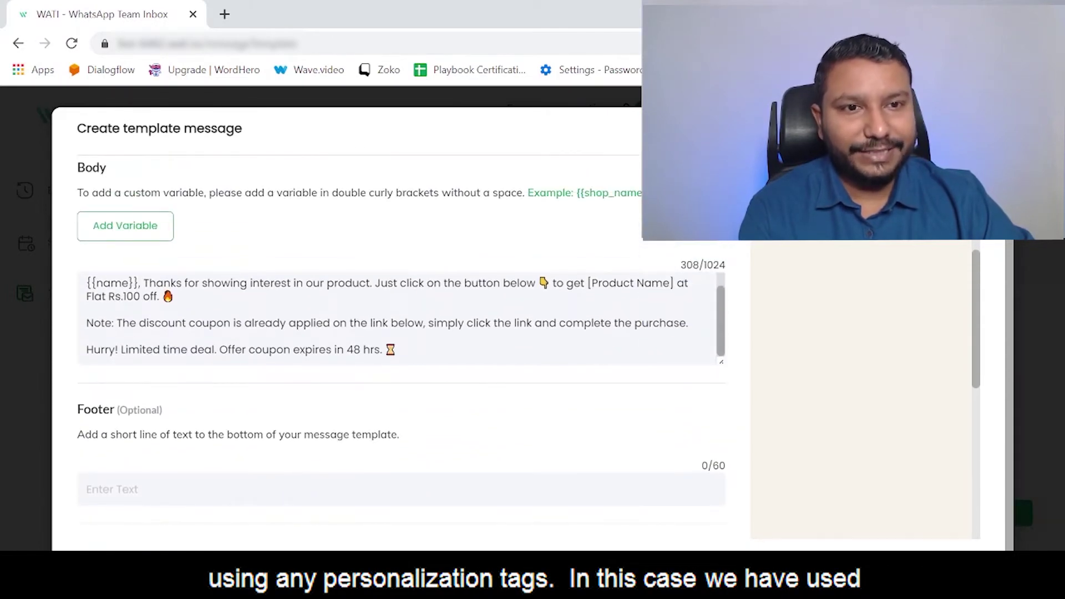
scroll(401, 344, "down", 8)
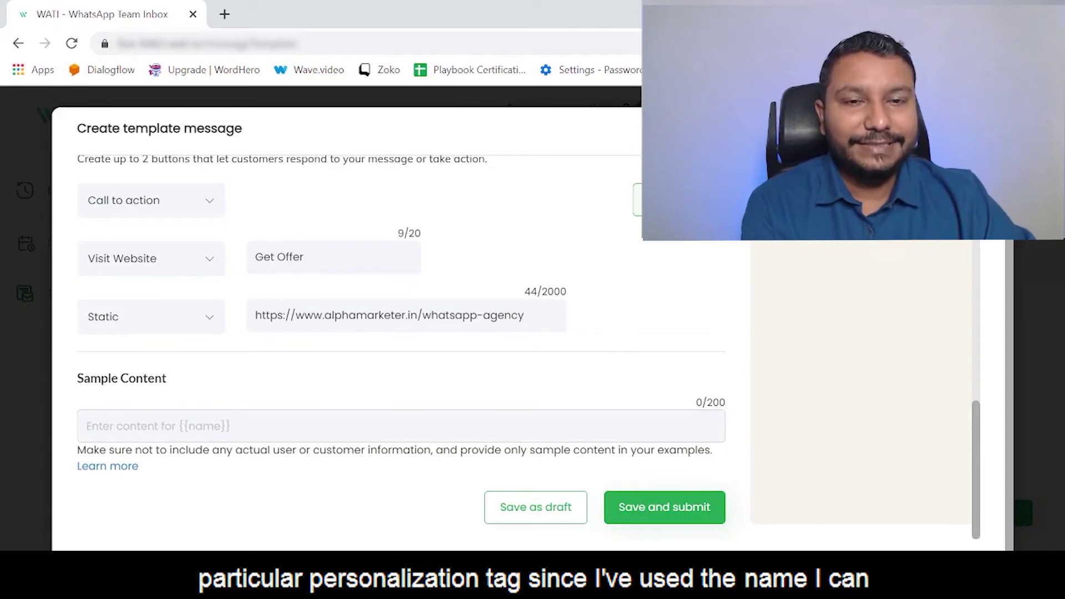
left_click(87, 426)
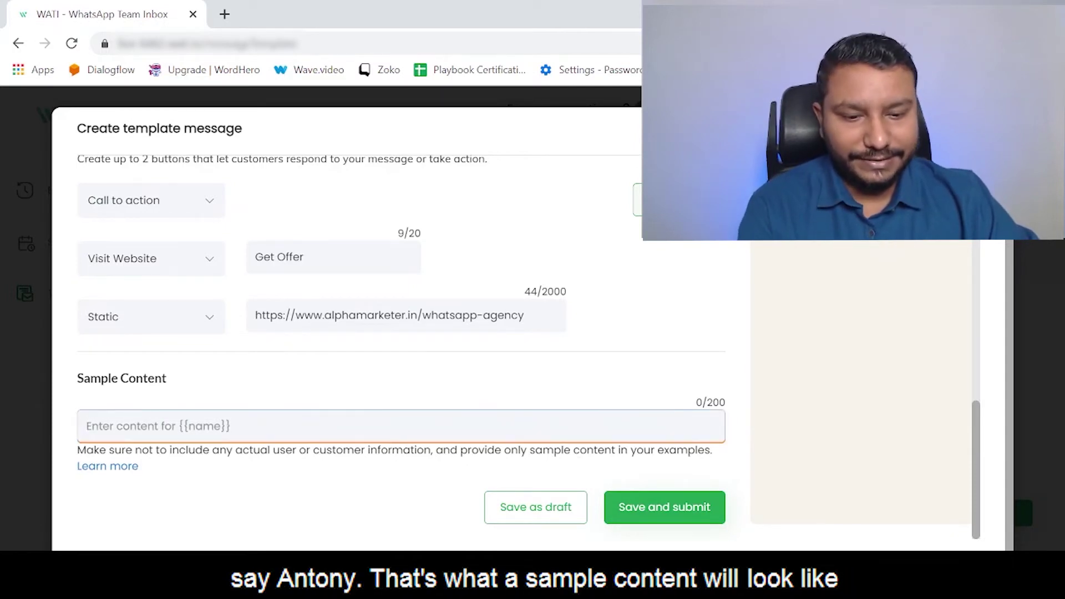
type("Antony")
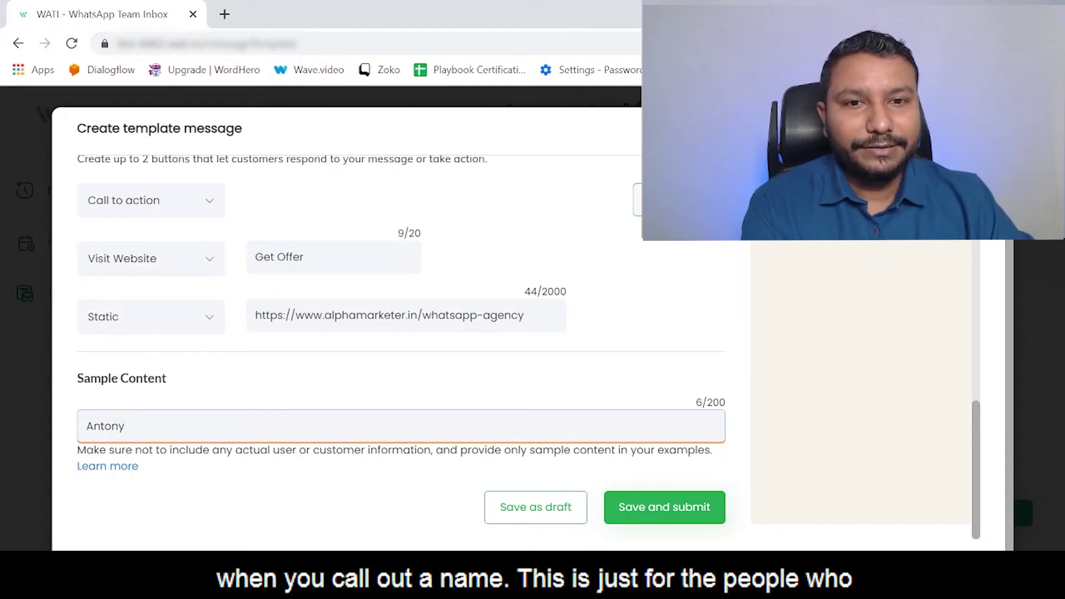
key("Tab")
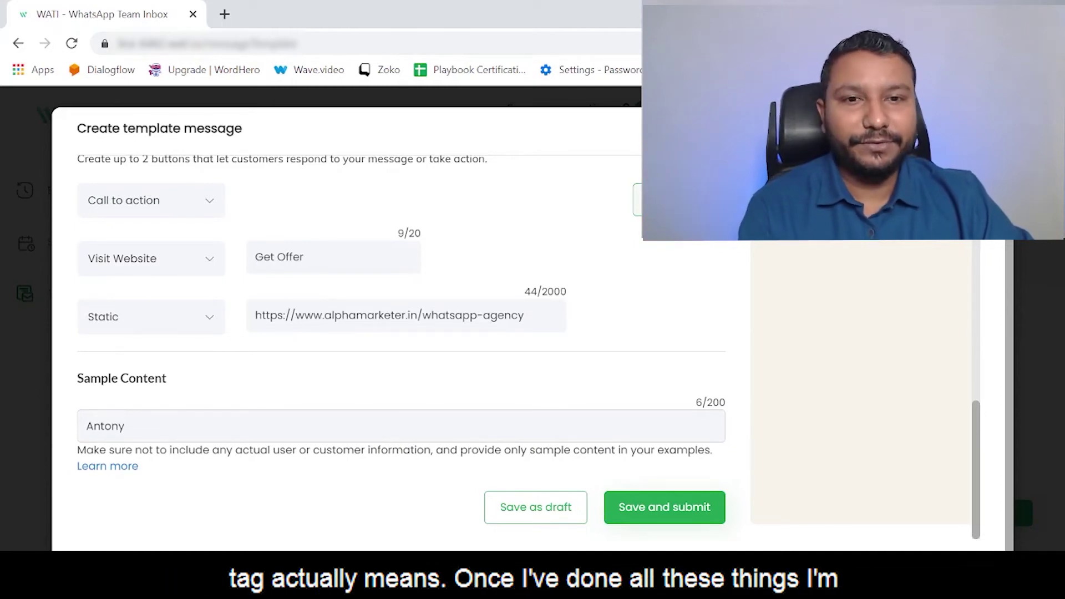
- Save the offer template and submit it for validation, dismissing the approval-time notification
scroll(399, 333, "up", 5)
scroll(399, 333, "down", 5)
left_click(664, 507)
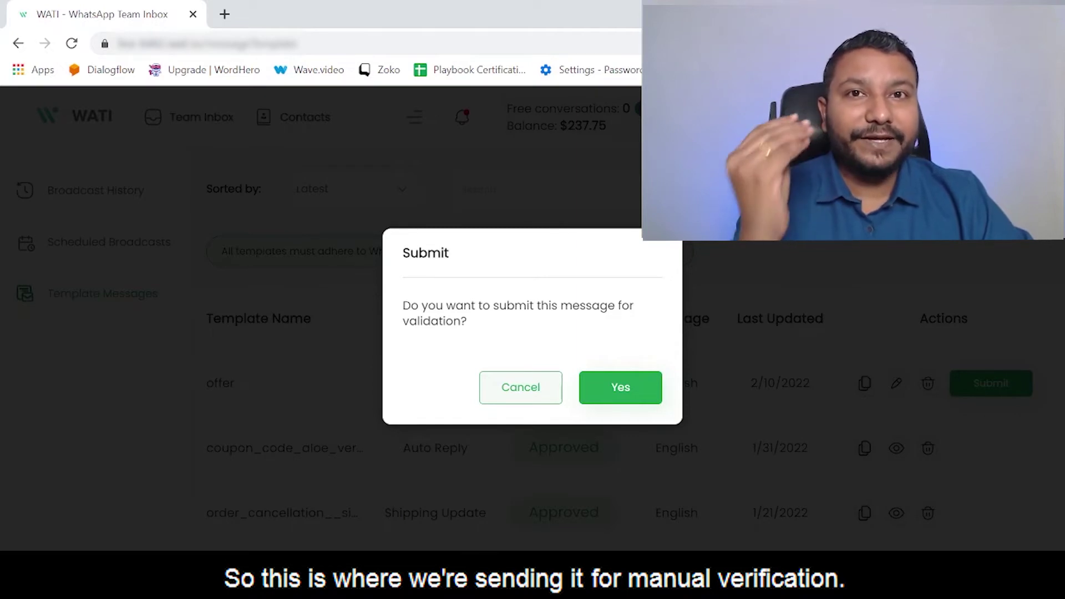
key("Return")
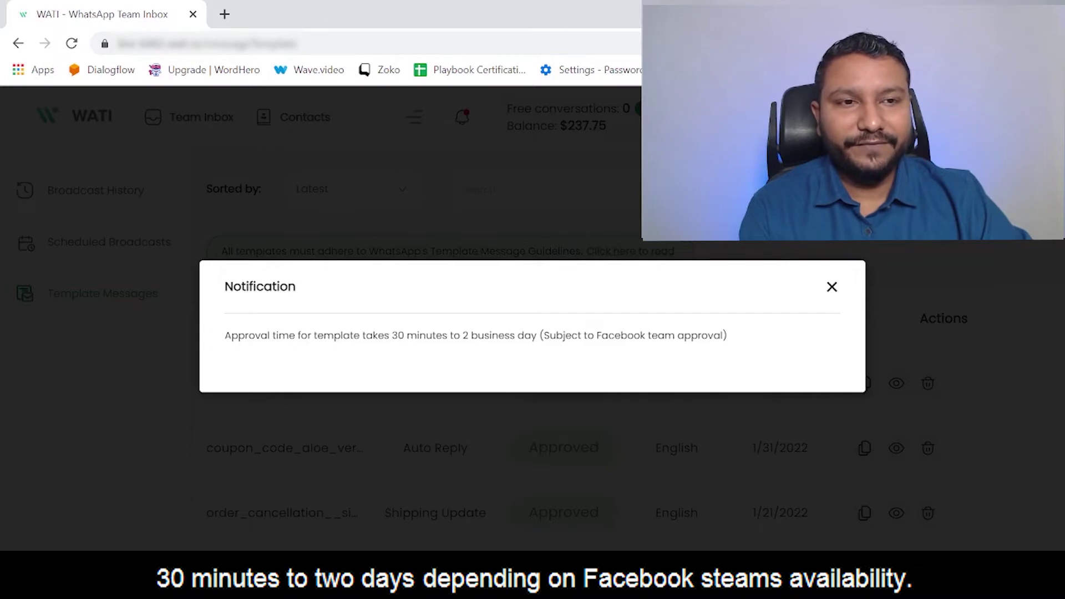
key("Escape")
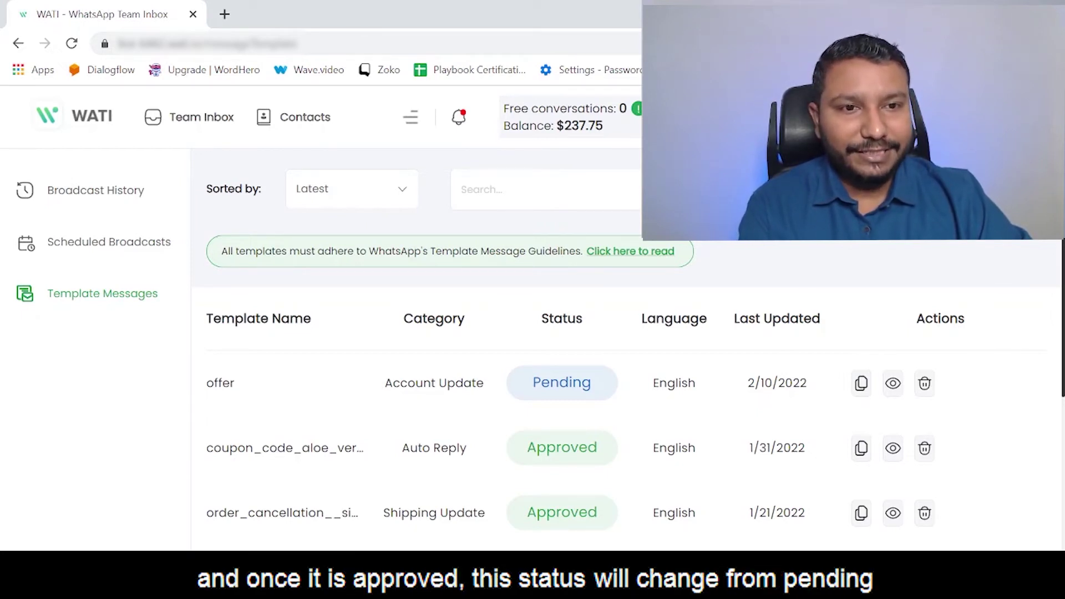
left_click_drag(591, 382, 532, 382)
left_click(597, 447)
mouse_move(598, 447)
left_mouse_down()
mouse_move(527, 447)
mouse_move(597, 447)
left_mouse_up()
left_click(531, 447)
left_click(597, 447)
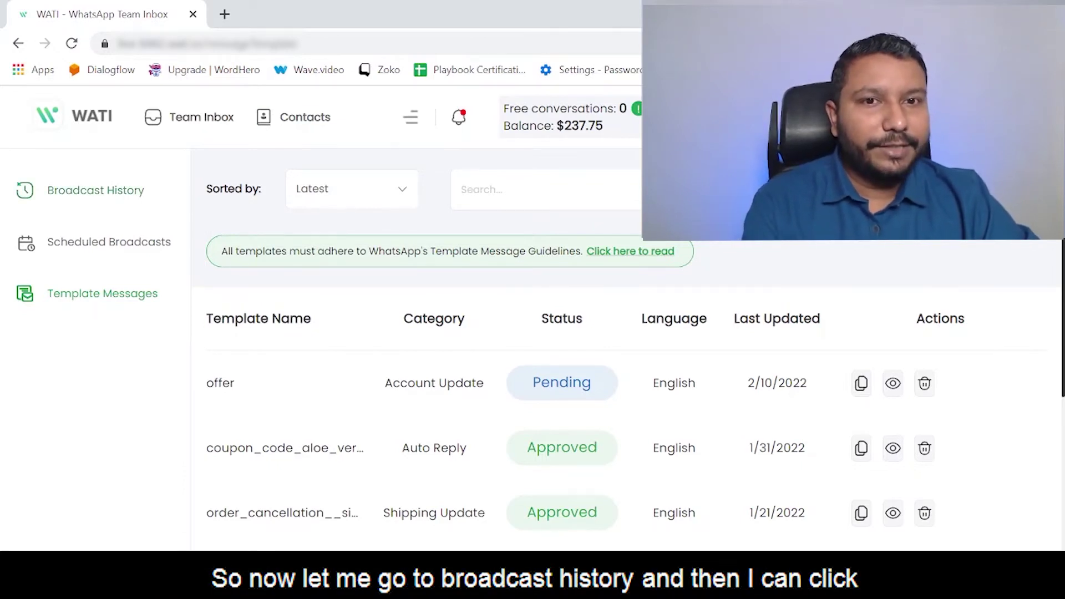
- Start a new broadcast from the broadcast history, named OfferBroadcast and using the shopify_default_follow_up_v5 template
left_click(95, 190)
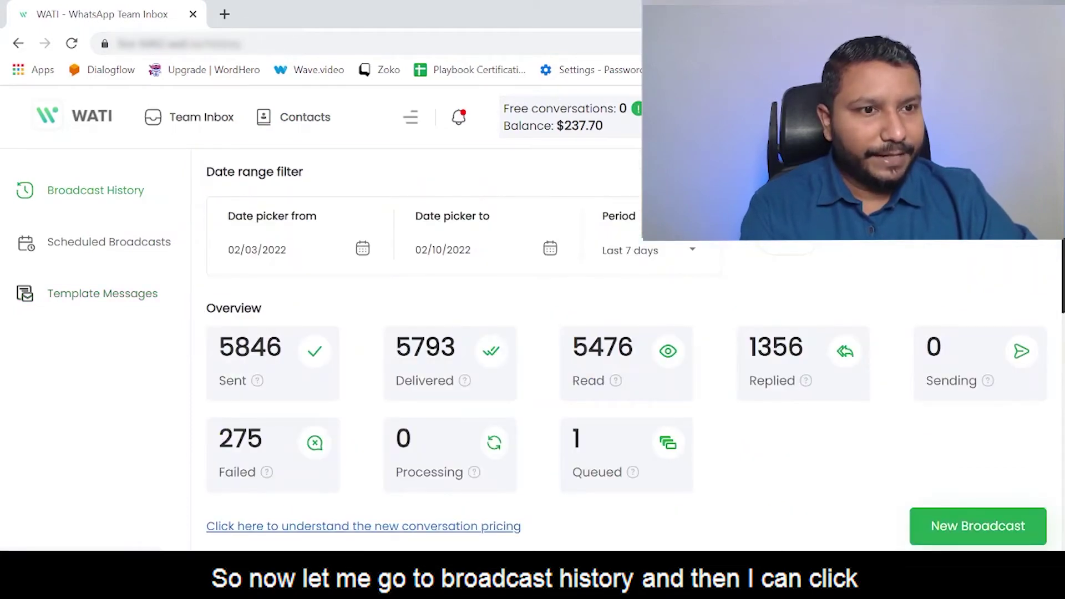
scroll(532, 349, "down", 1)
left_click(978, 443)
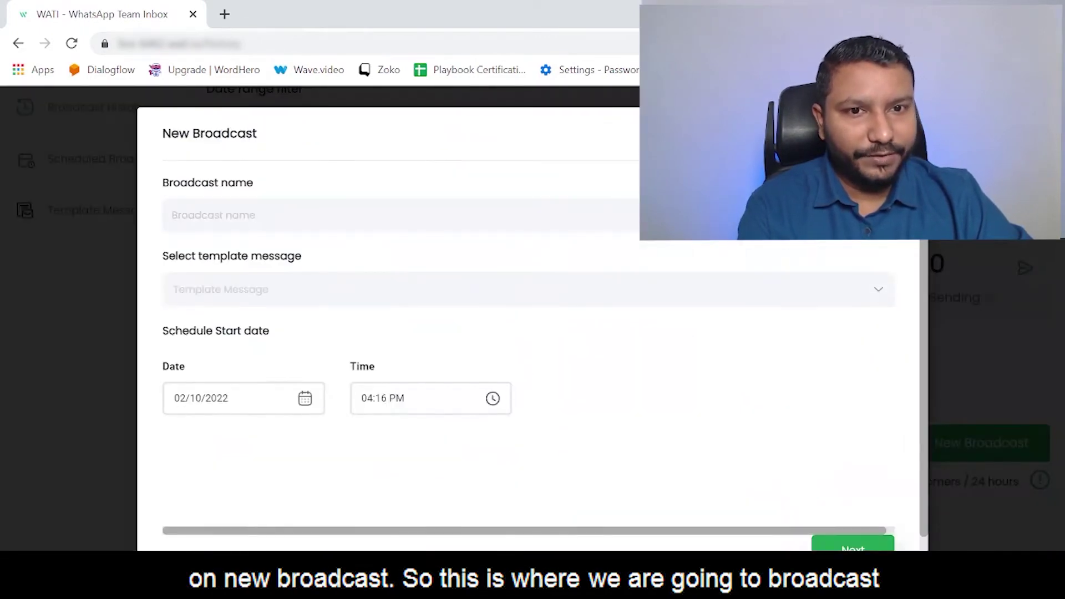
left_click(172, 215)
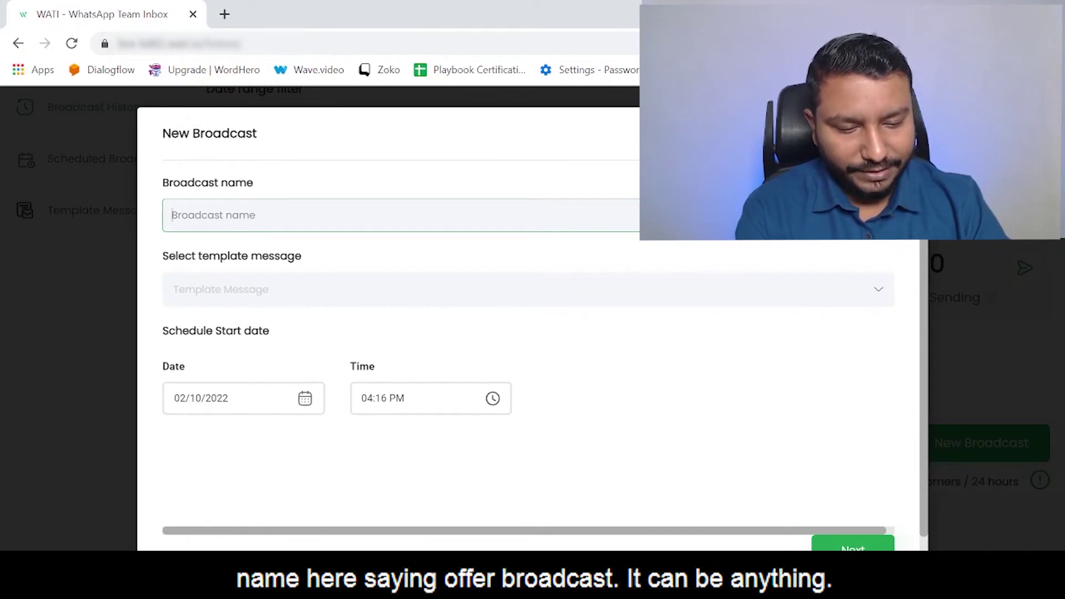
type("Offer")
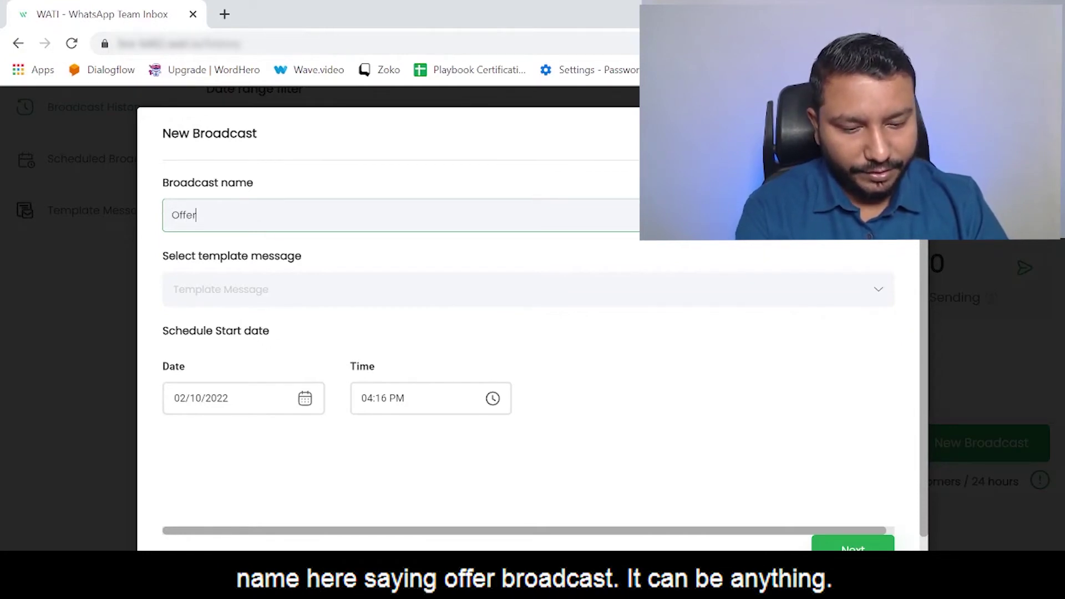
type("Broadcast")
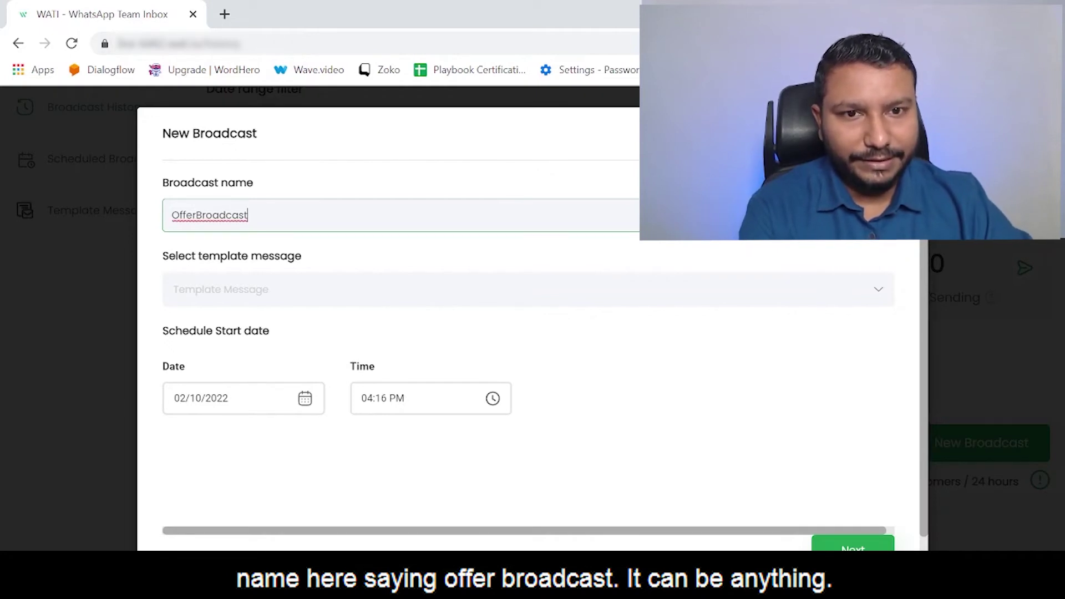
left_click(175, 289)
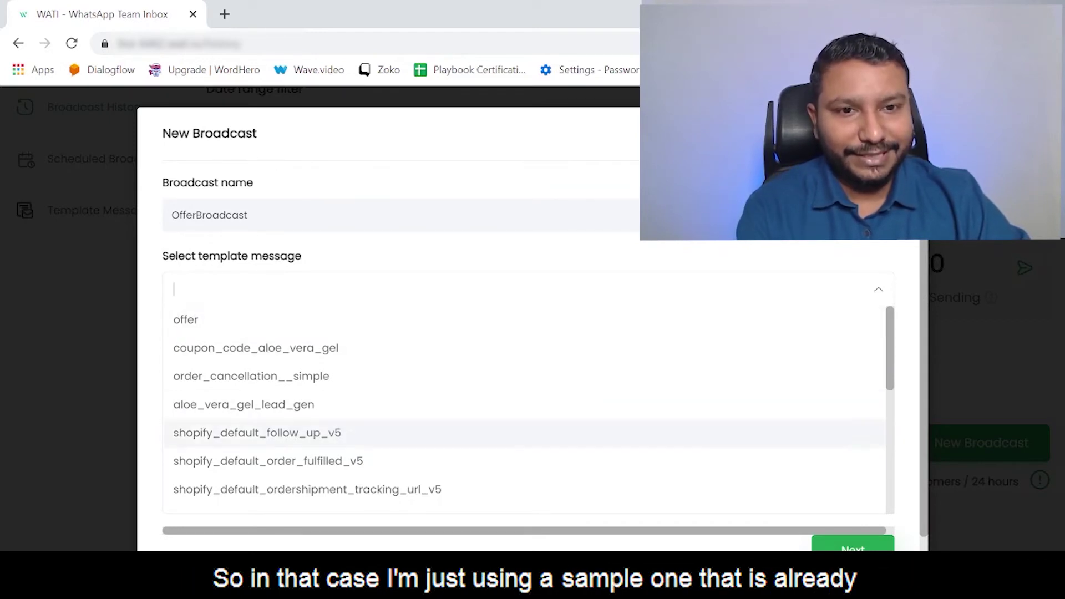
left_click(256, 433)
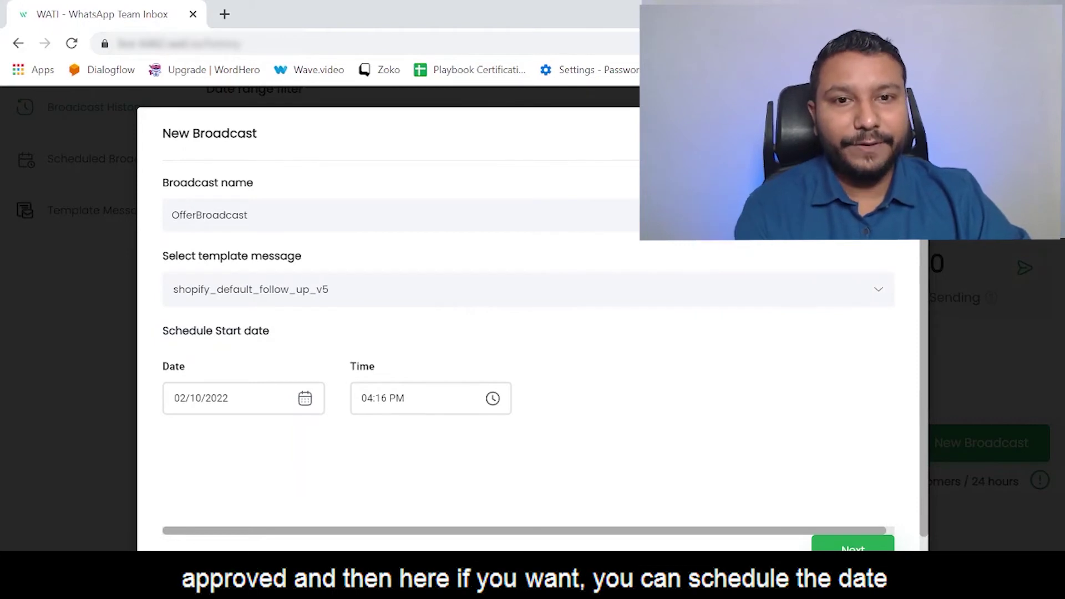
- Schedule the broadcast's start time for 05:25 PM
scroll(561, 332, "down", 1)
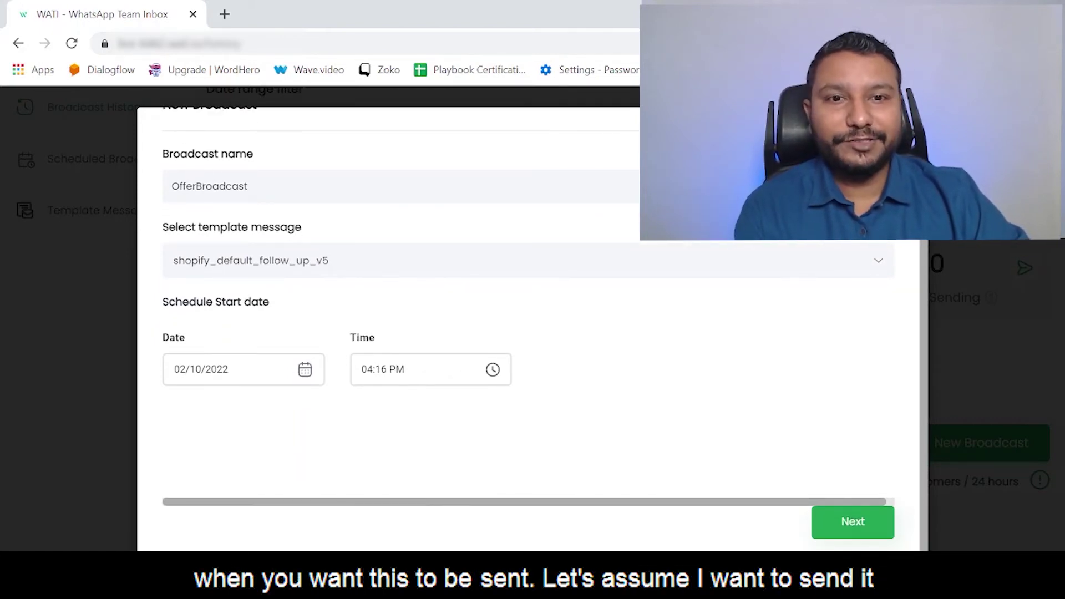
scroll(526, 316, "up", 1)
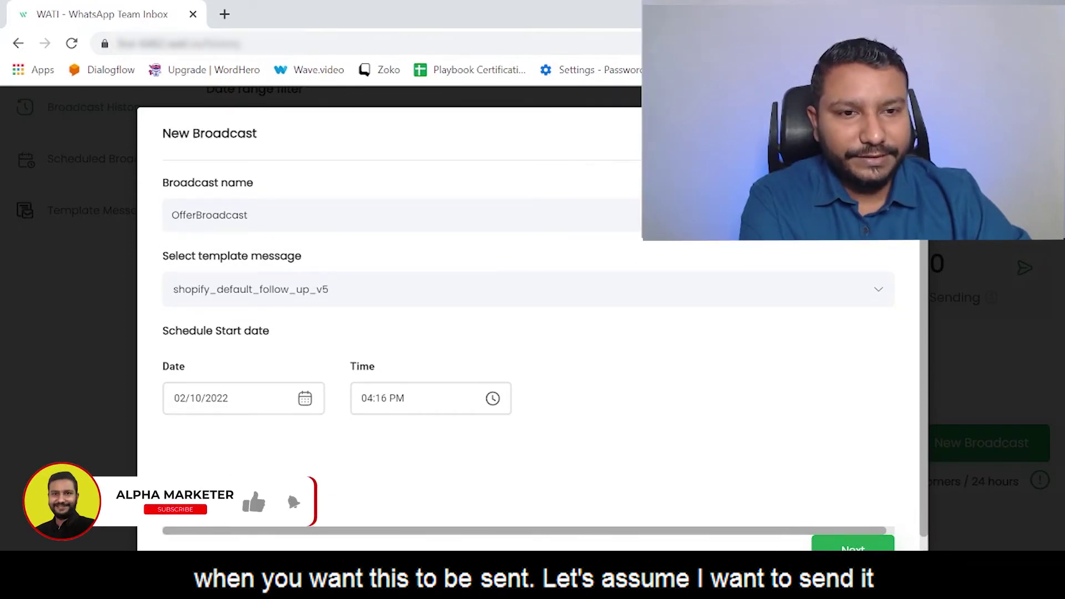
left_click(405, 398)
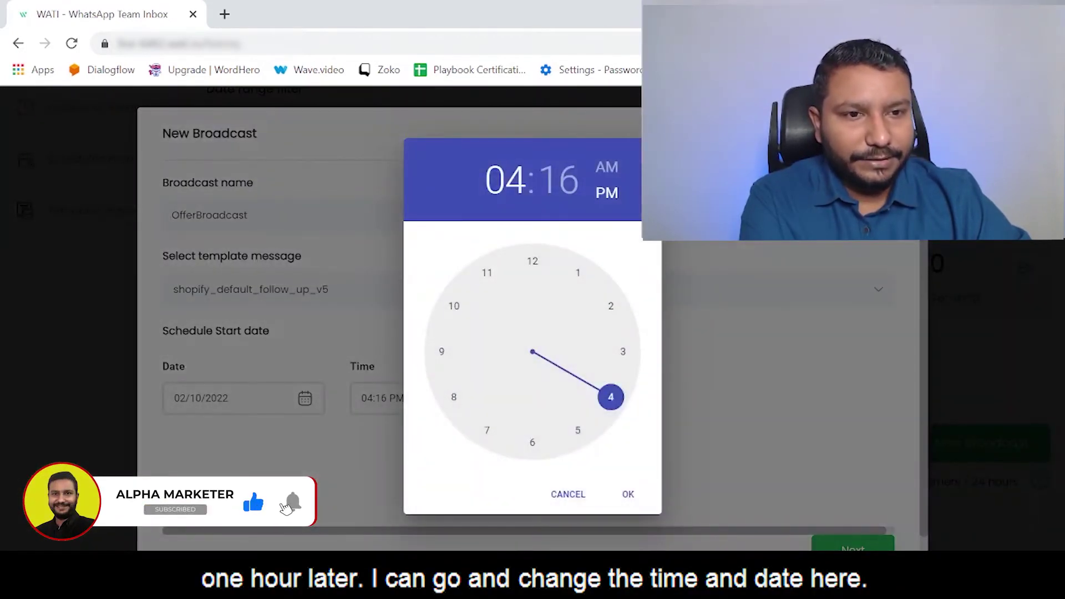
left_click(577, 430)
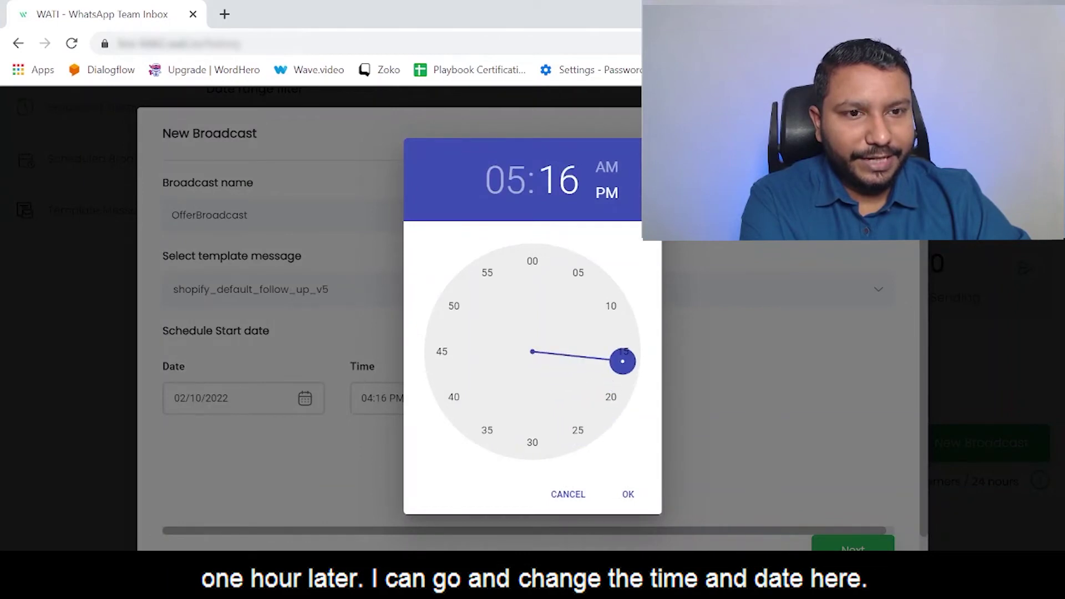
left_click(577, 430)
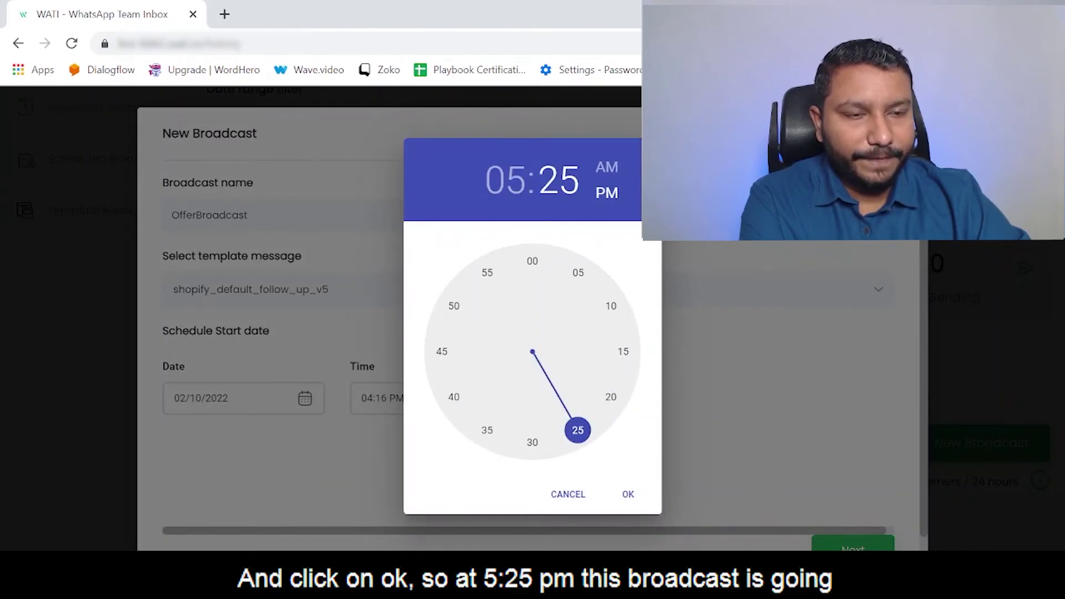
left_click(627, 493)
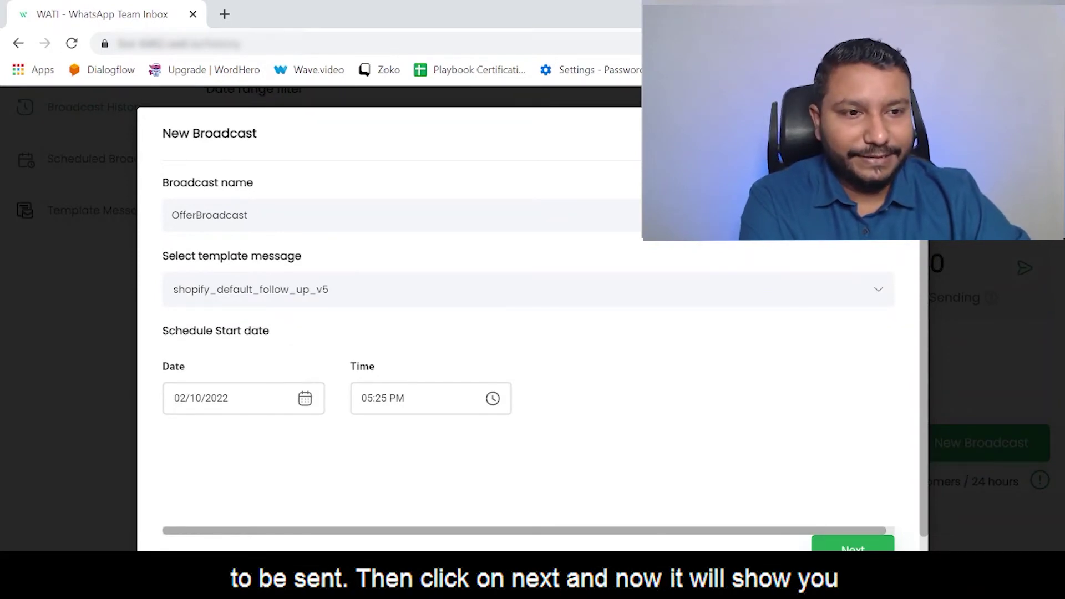
- Proceed to the broadcast's recipient selection and look through the existing contacts
scroll(532, 327, "down", 1)
left_click(852, 522)
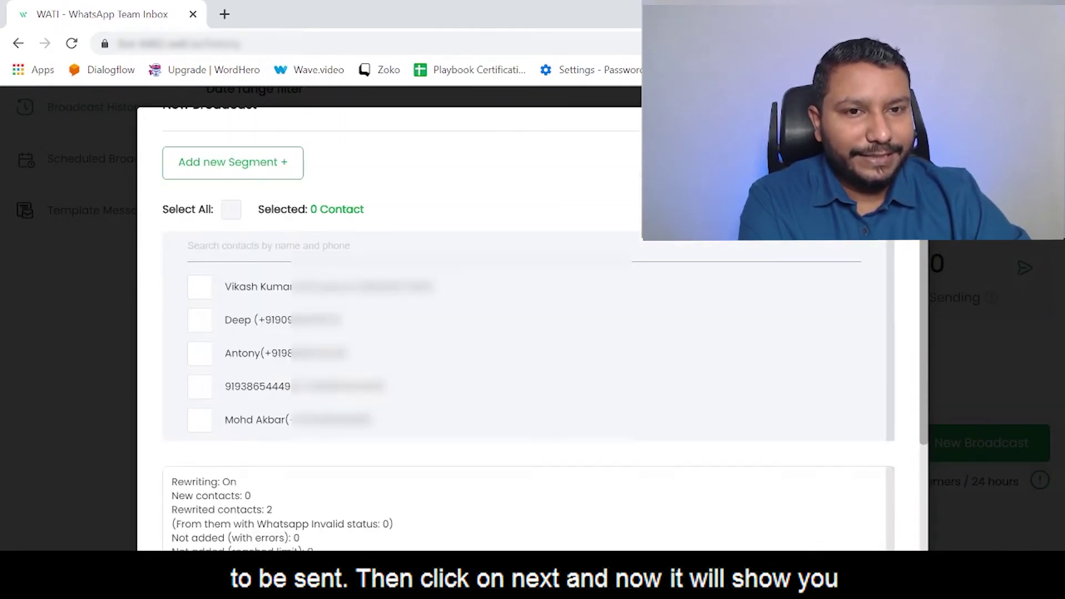
scroll(528, 328, "up", 1)
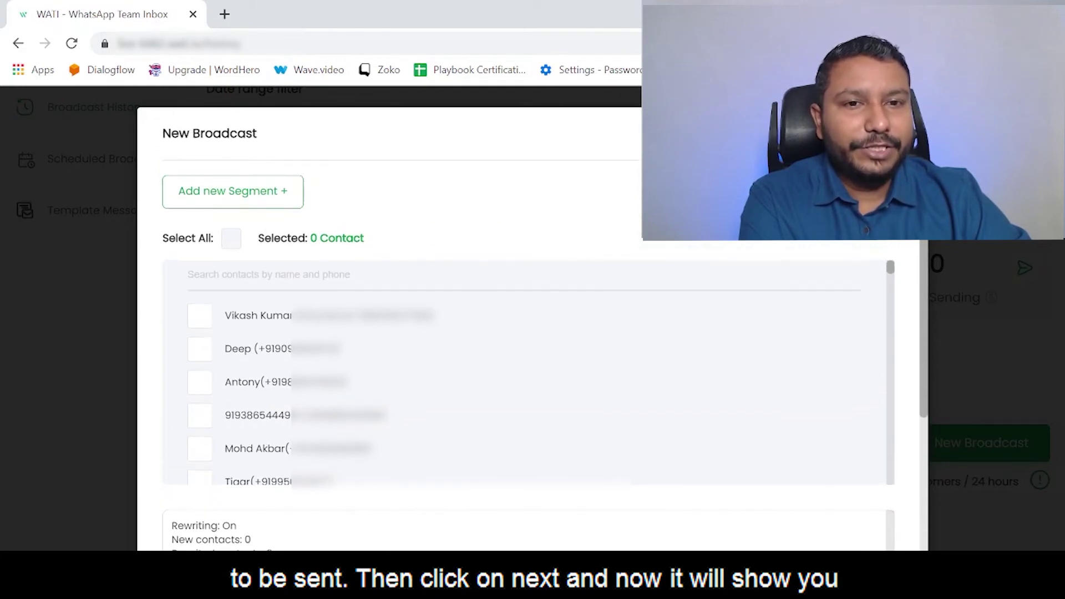
scroll(528, 327, "down", 1)
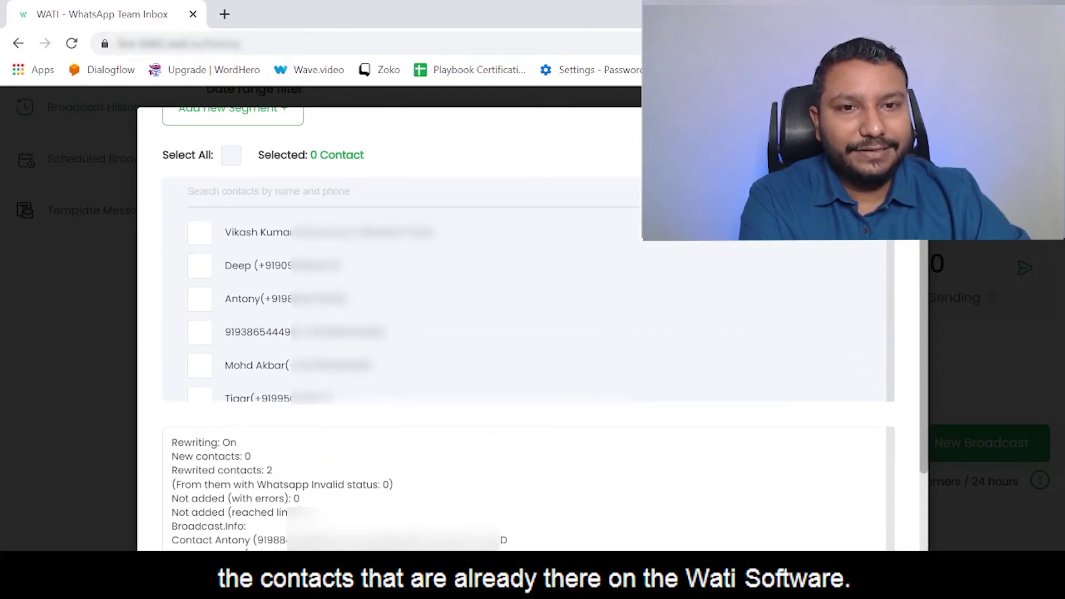
scroll(528, 327, "up", 1)
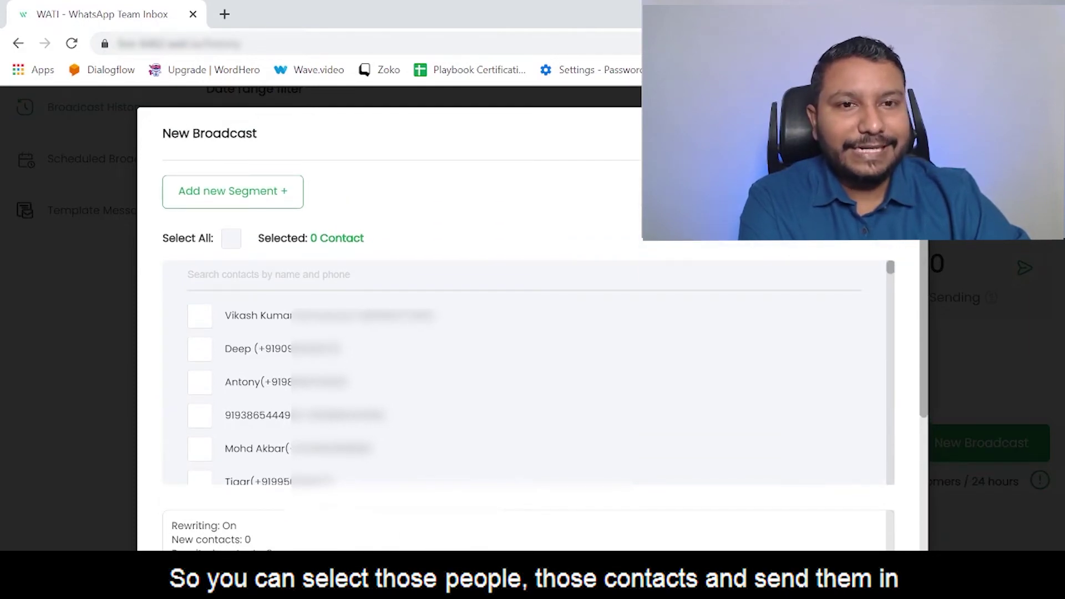
scroll(524, 371, "down", 3)
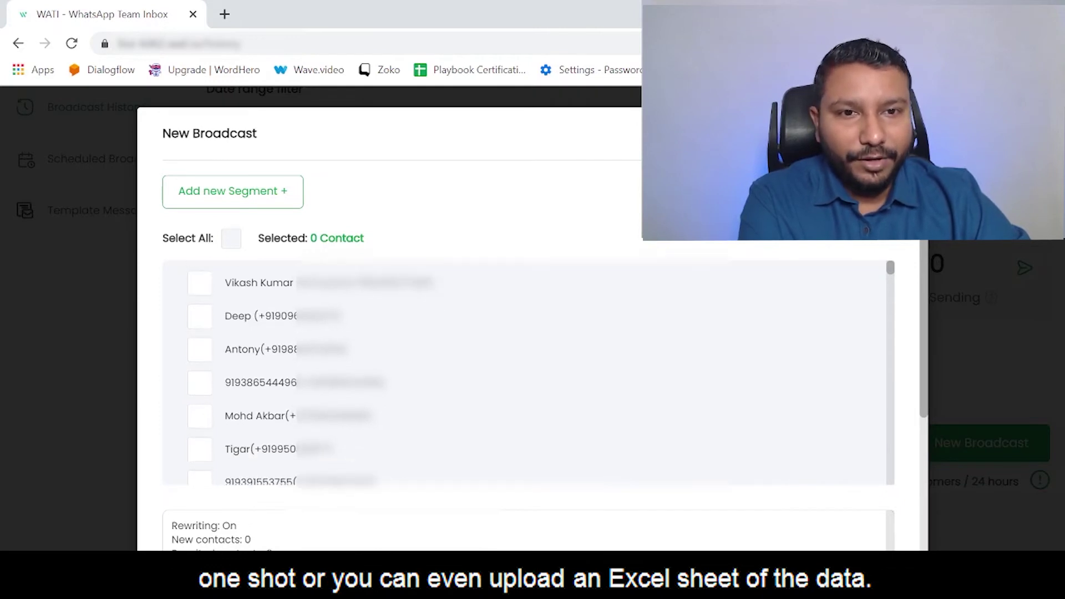
scroll(524, 372, "up", 3)
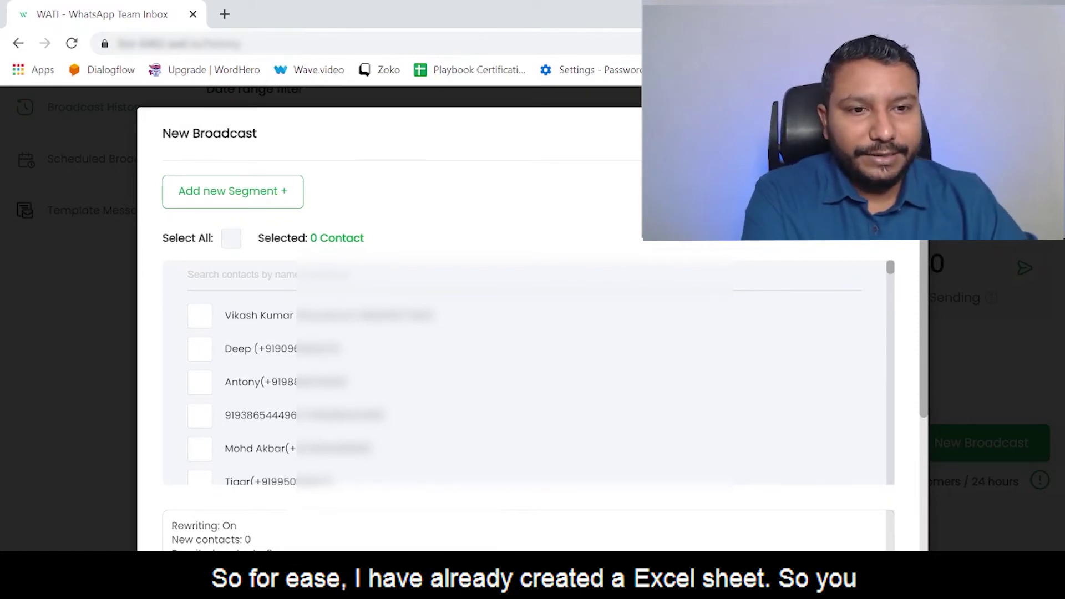
- Open the recent Contact List file in Excel to examine its name and phone columns
key("super+e")
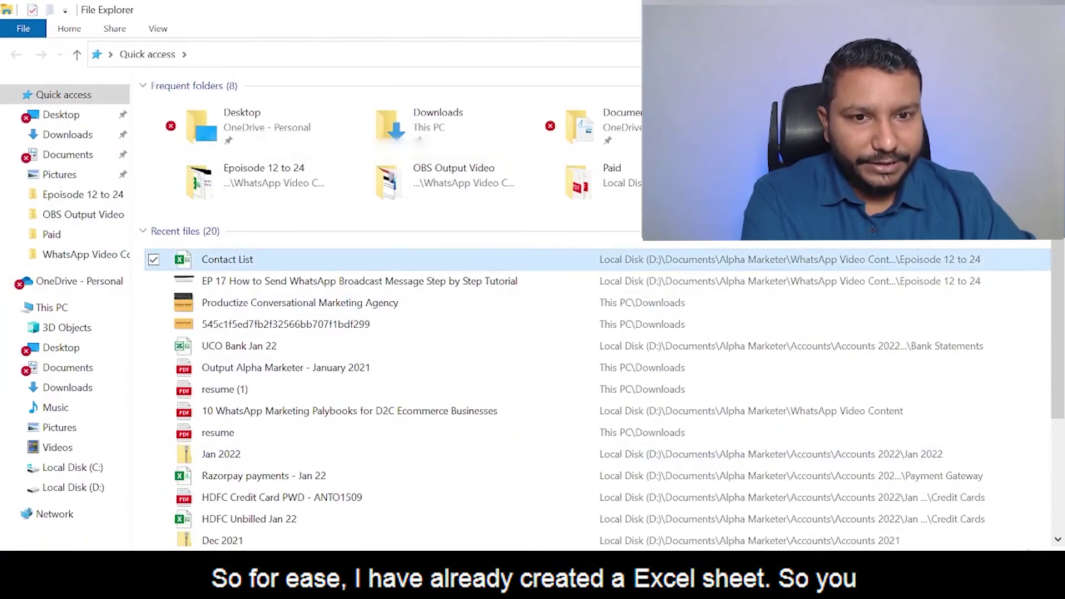
double_click(227, 259)
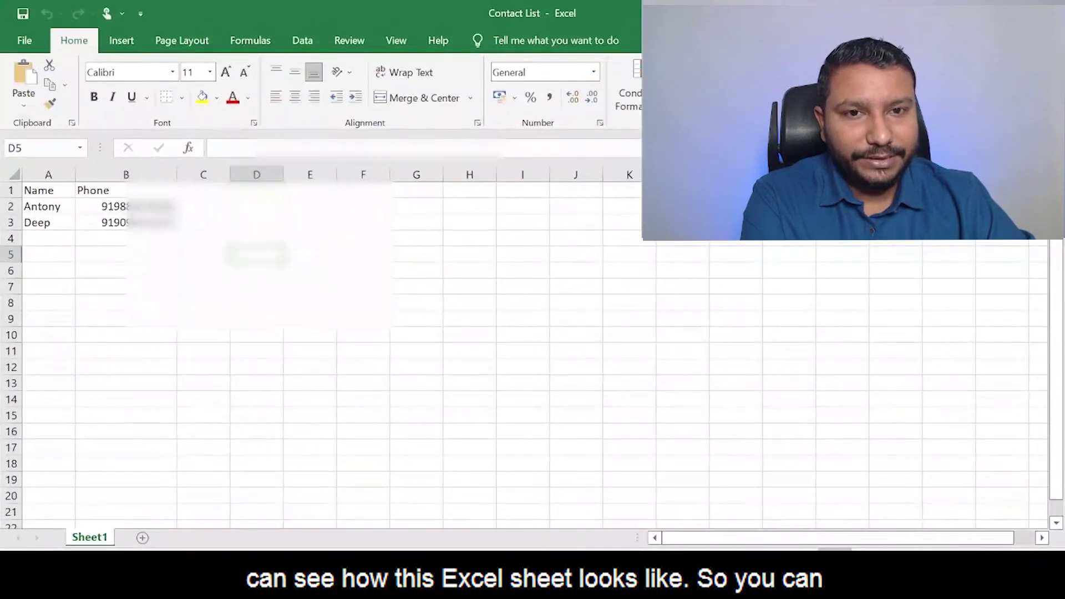
left_click(310, 318)
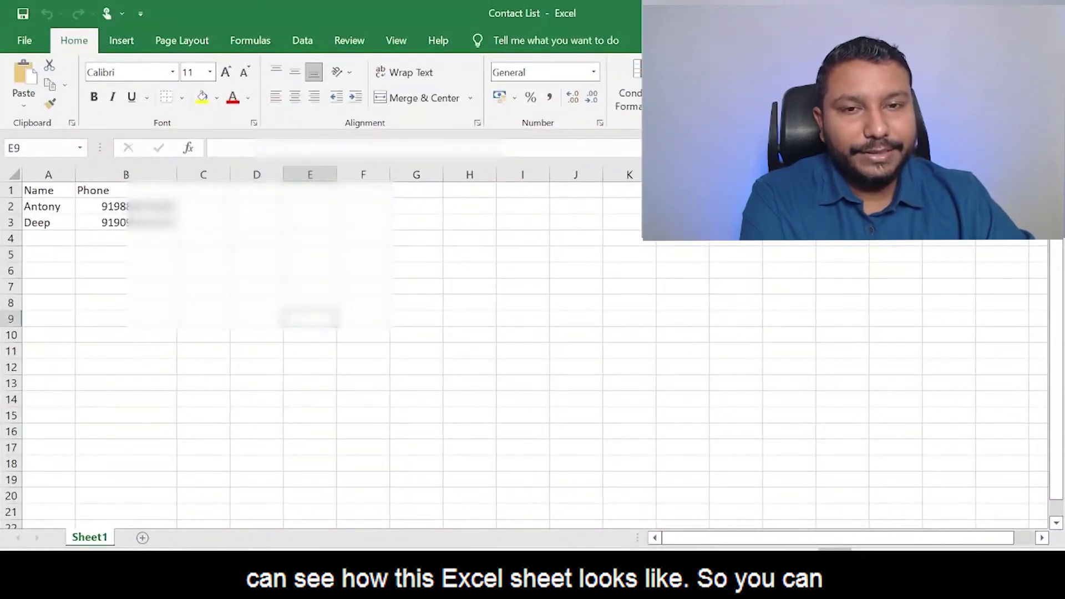
- Examine the Name and Phone headers in the contact sheet and the ranges beneath them that hold contact names and numbers
left_click(48, 191)
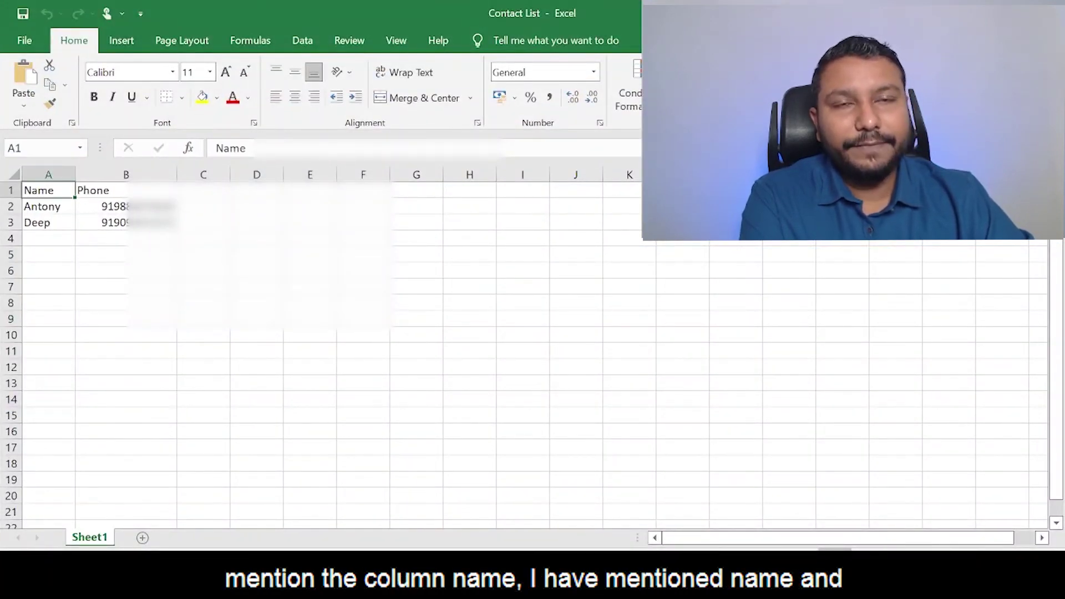
left_click(126, 303)
left_click(126, 319)
left_click(49, 190)
left_click(126, 190)
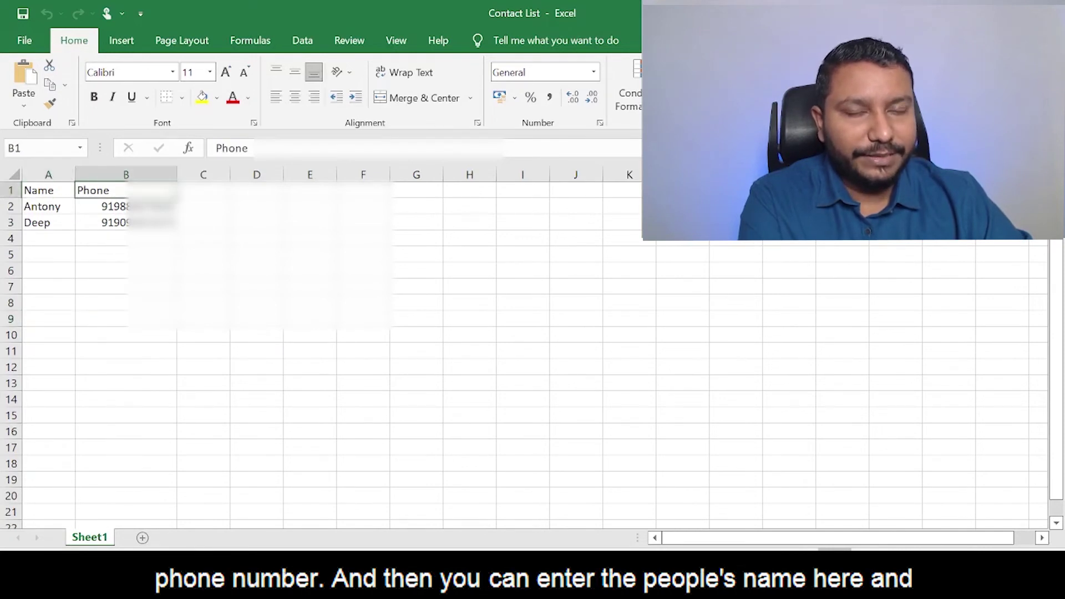
left_click(126, 303)
left_click_drag(48, 206, 49, 368)
left_click(203, 335)
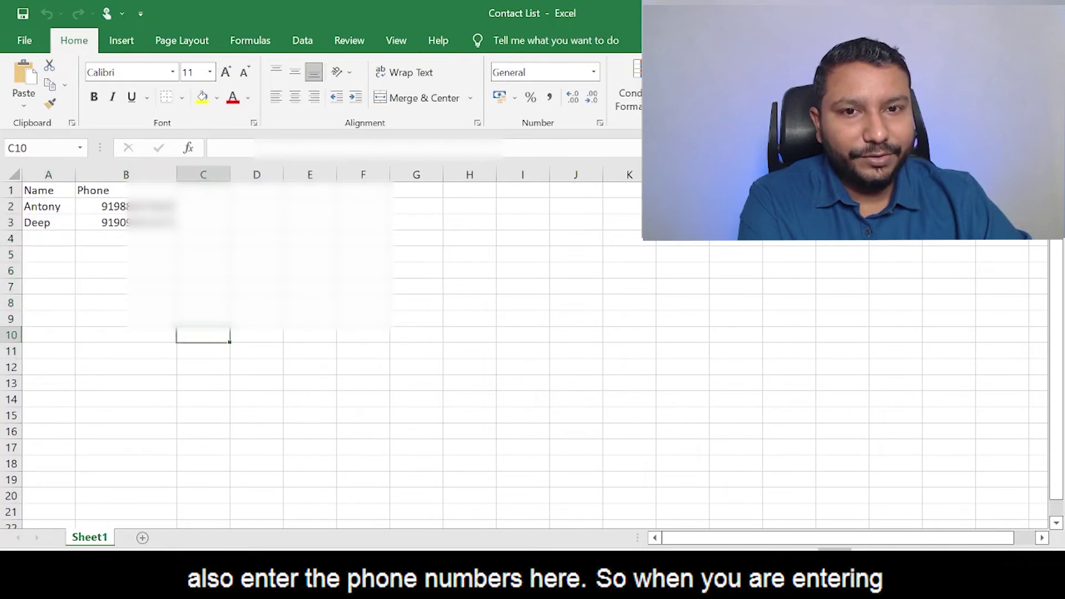
left_click_drag(126, 206, 125, 383)
left_click(309, 335)
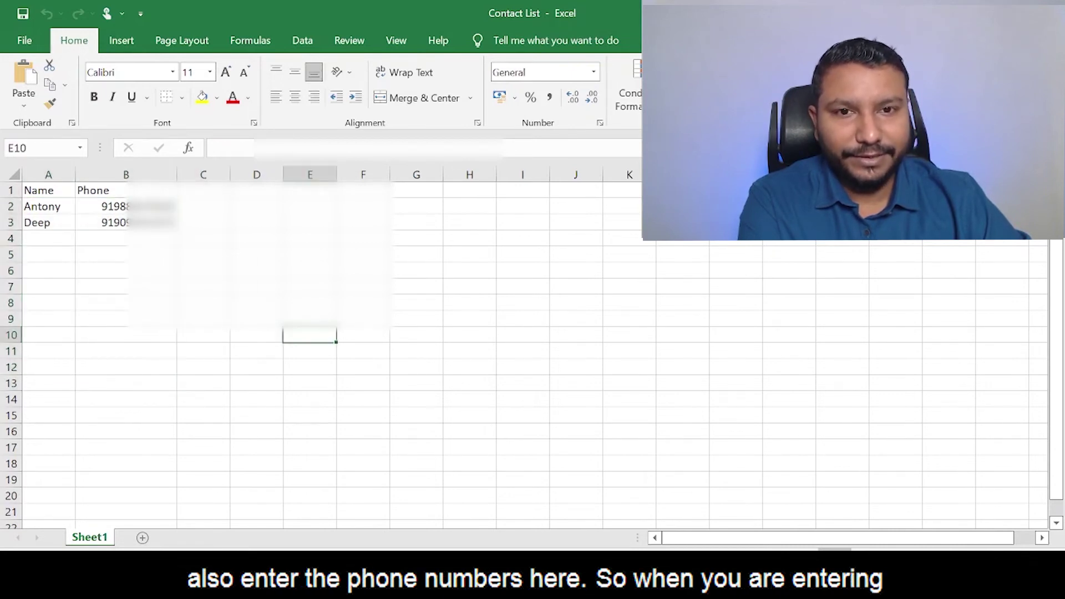
left_click(256, 254)
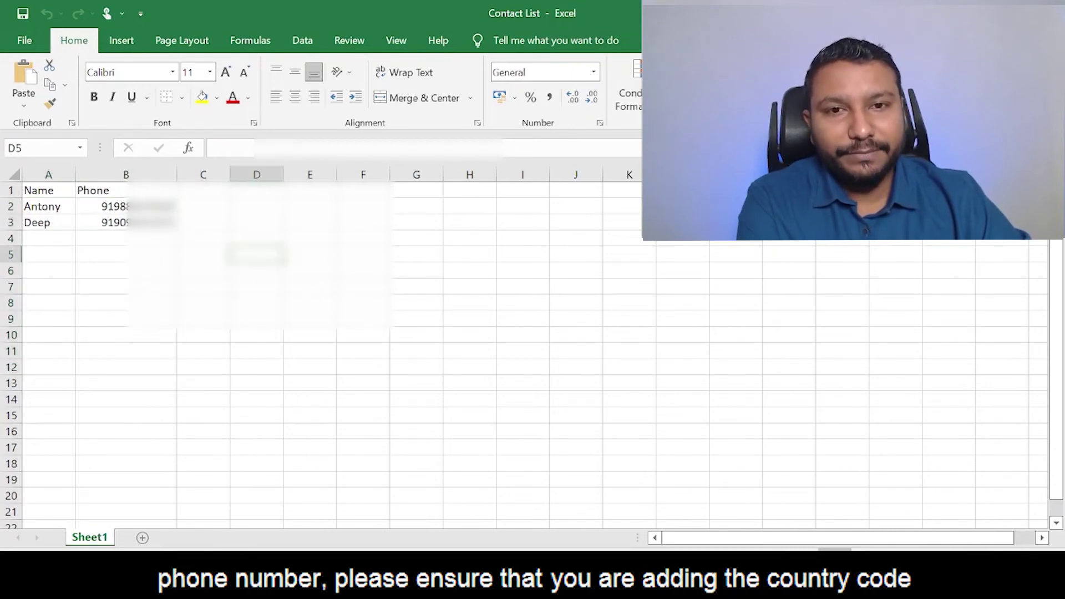
- Inspect the country code prefix in the first contact's phone number and the empty rows available for more contacts
left_click(126, 206)
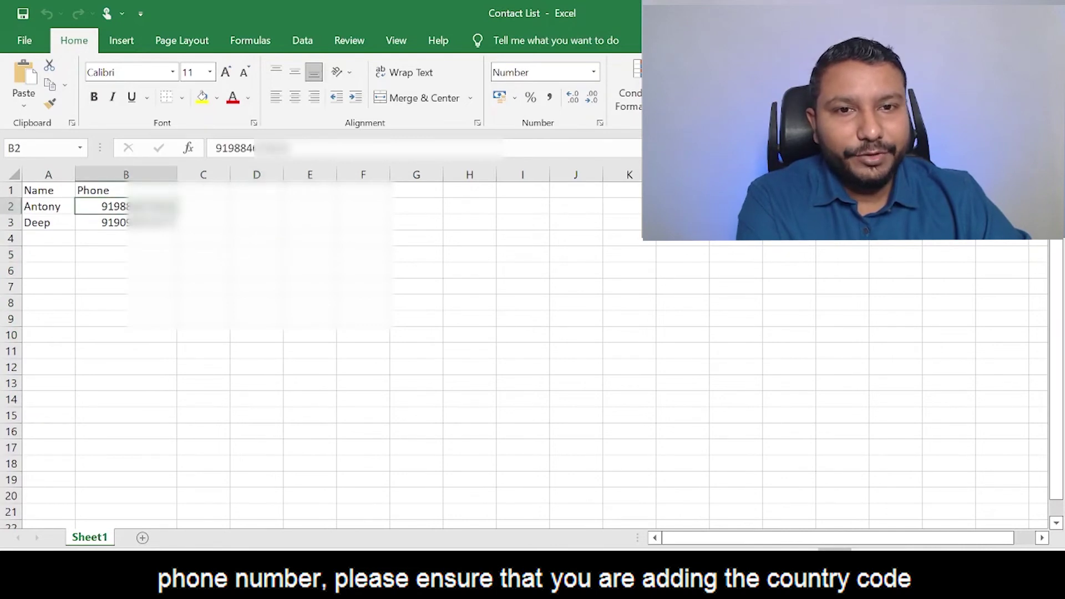
left_click_drag(228, 148, 215, 148)
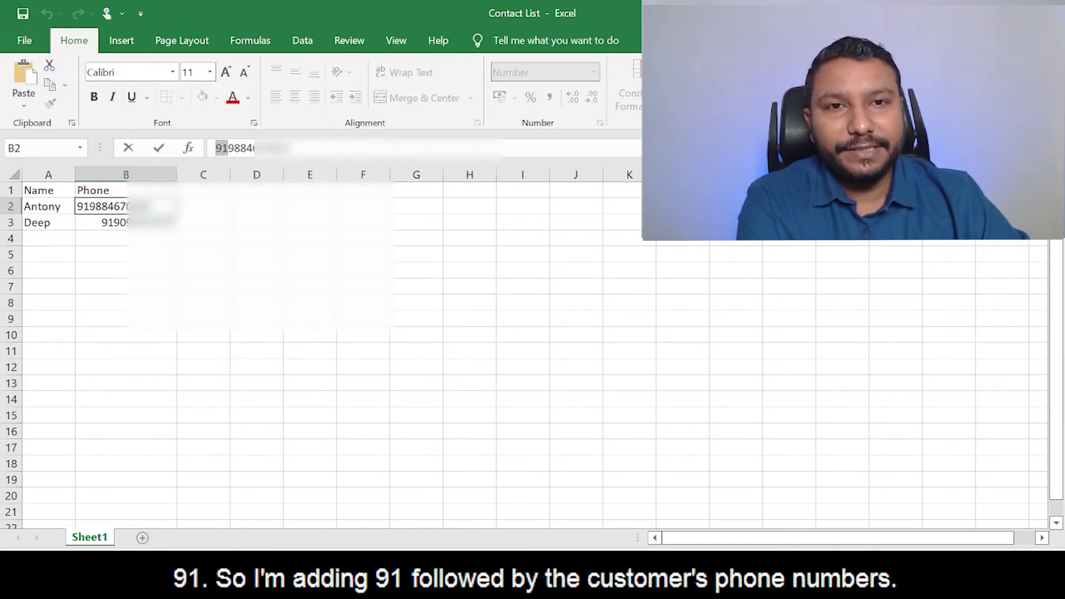
left_click(362, 270)
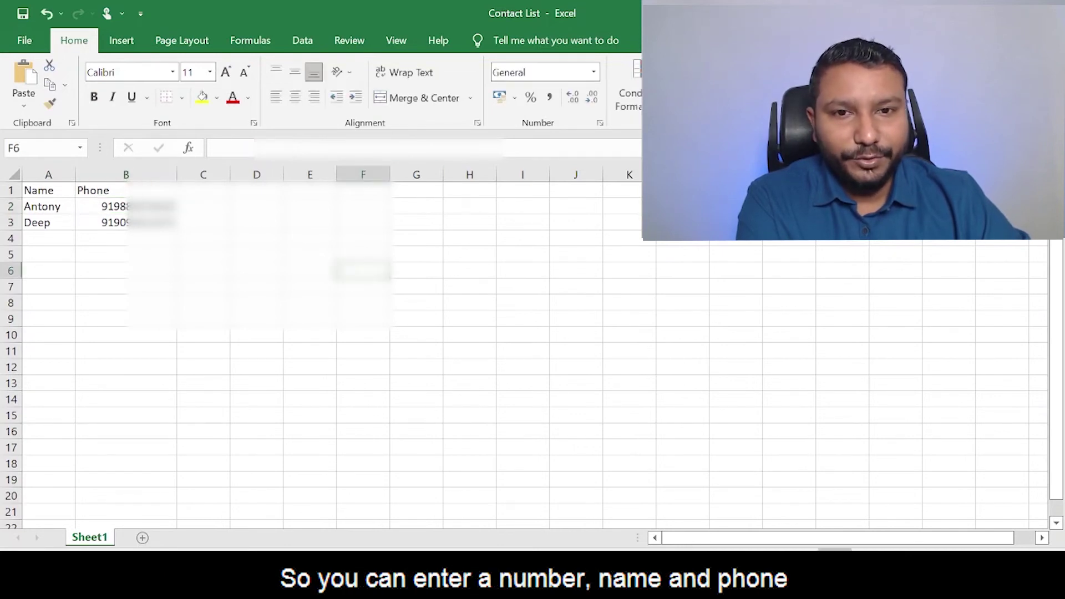
left_click(48, 254)
left_click_drag(56, 254, 50, 480)
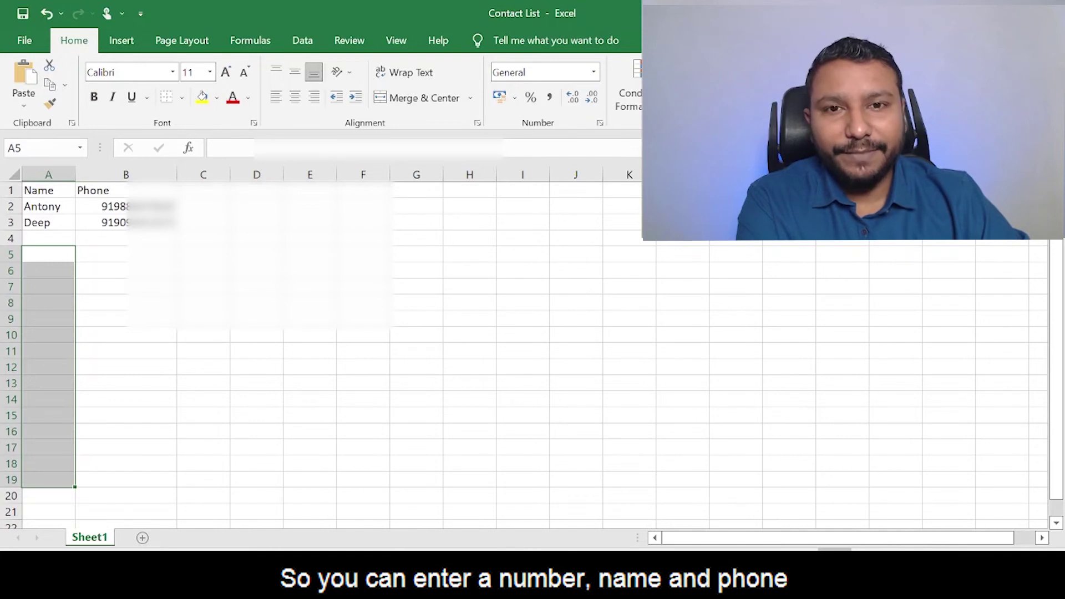
left_click(257, 222)
left_click(203, 190)
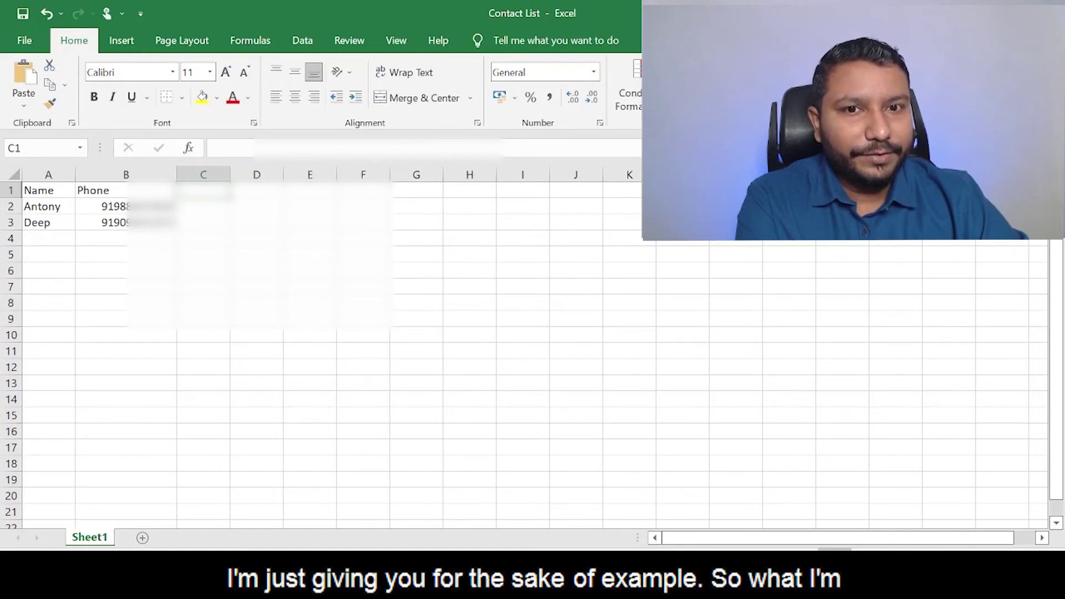
- Close the Contact List workbook without saving and switch back to the new broadcast in WATI
key("alt+F4")
key("Tab")
key("Return")
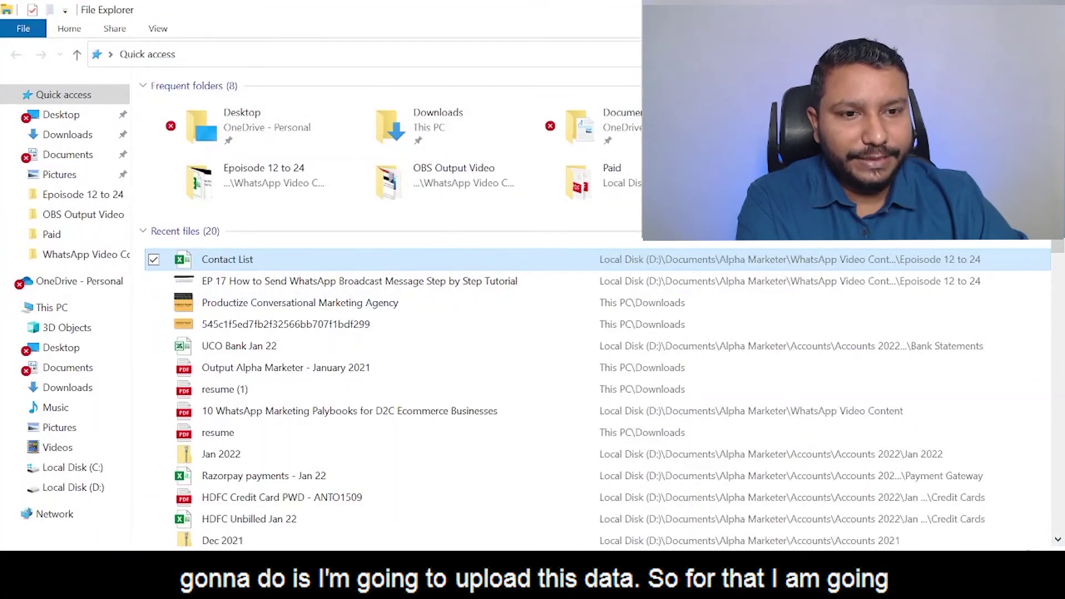
key("alt+Tab")
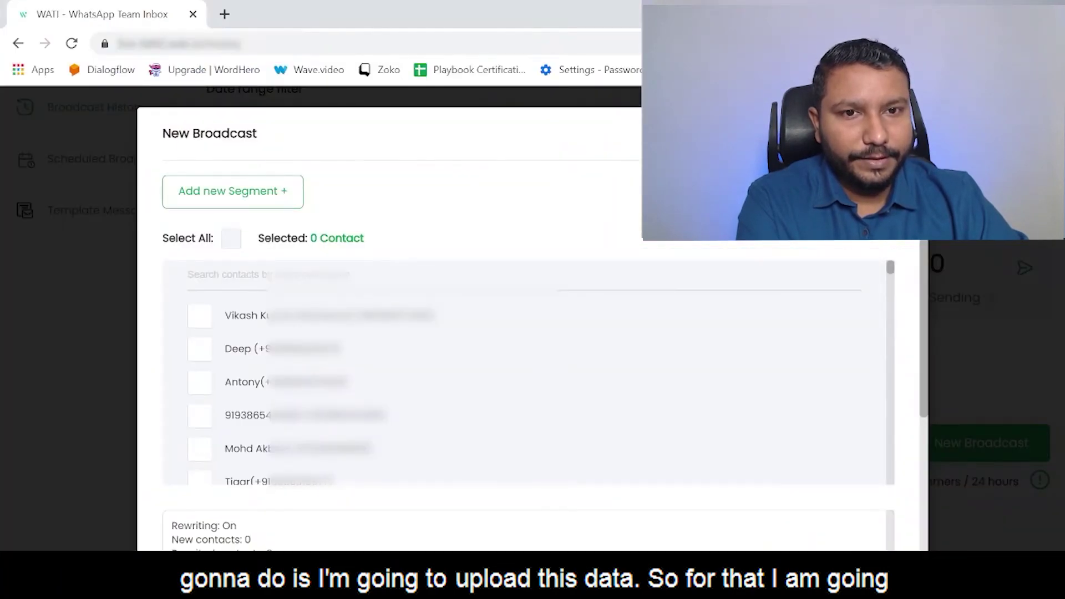
- Upload the Contact List Excel file as the broadcast's list of receivers
scroll(528, 371, "down", 1)
scroll(526, 372, "down", 10)
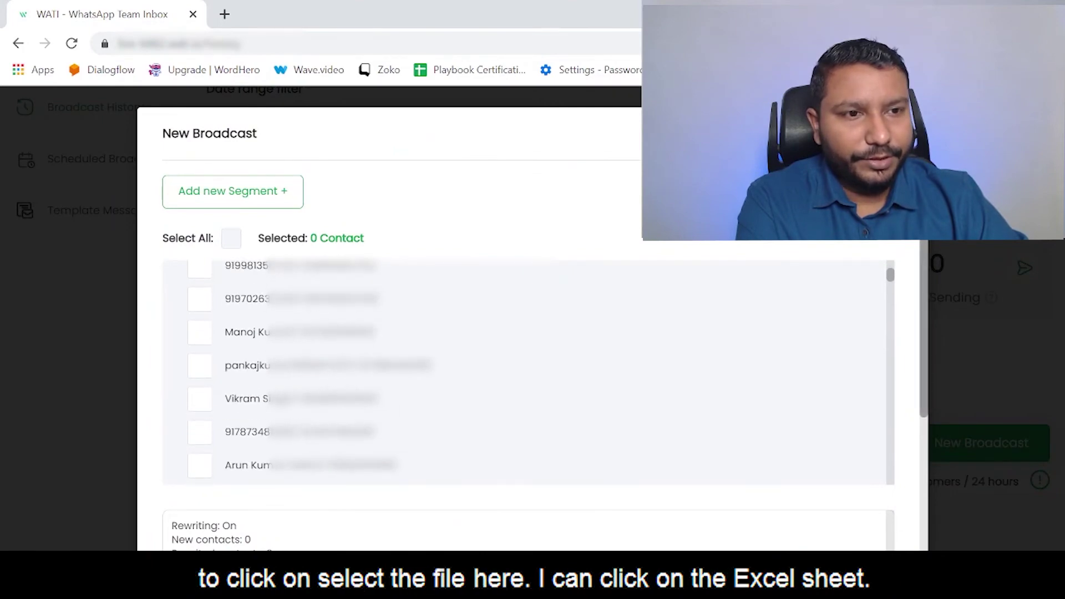
scroll(527, 332, "down", 4)
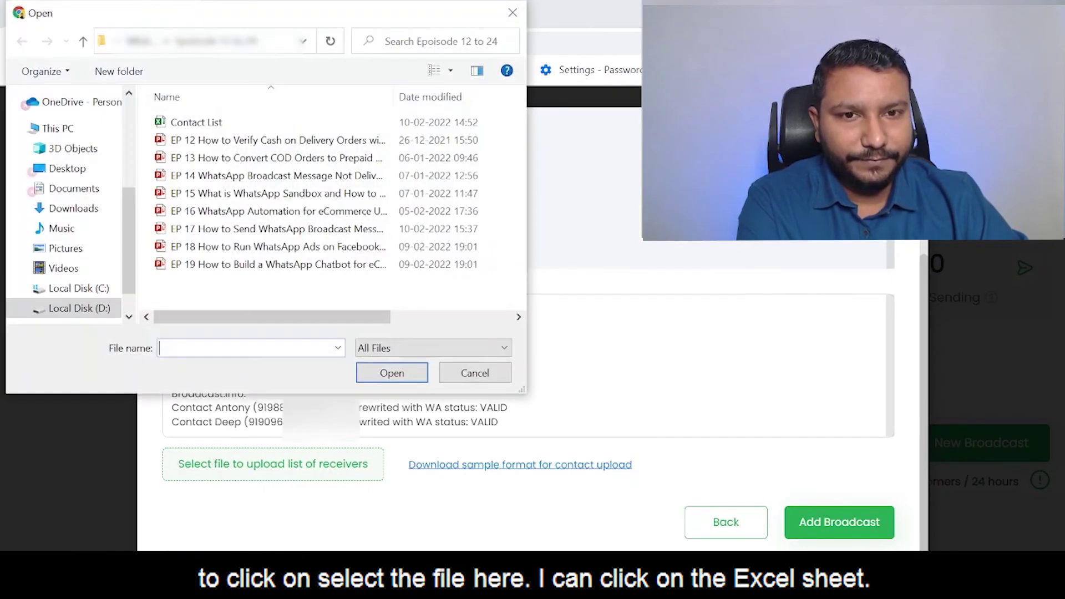
left_click(195, 122)
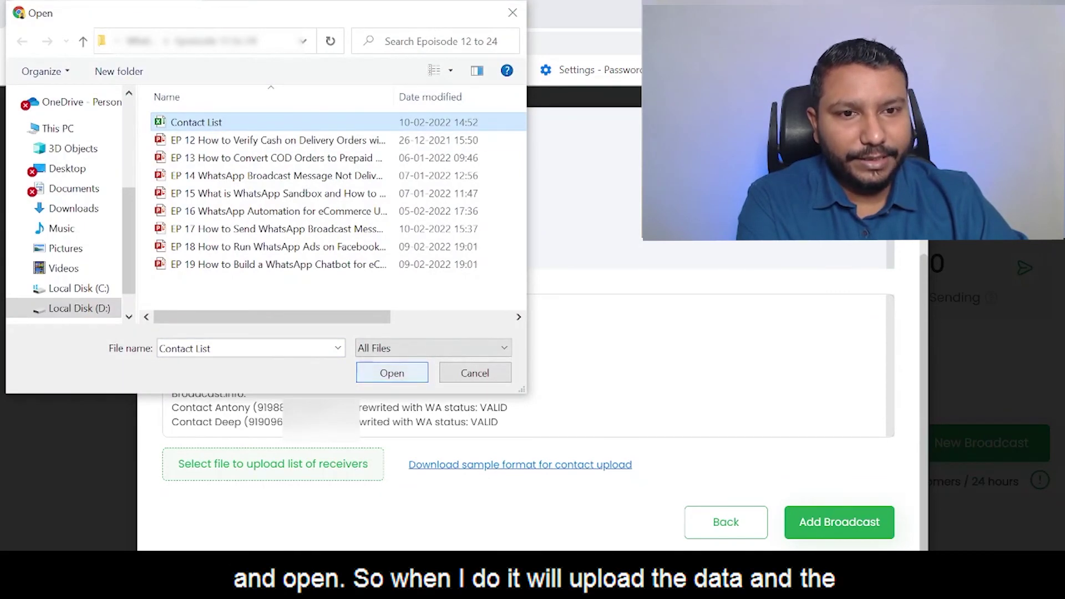
key("Return")
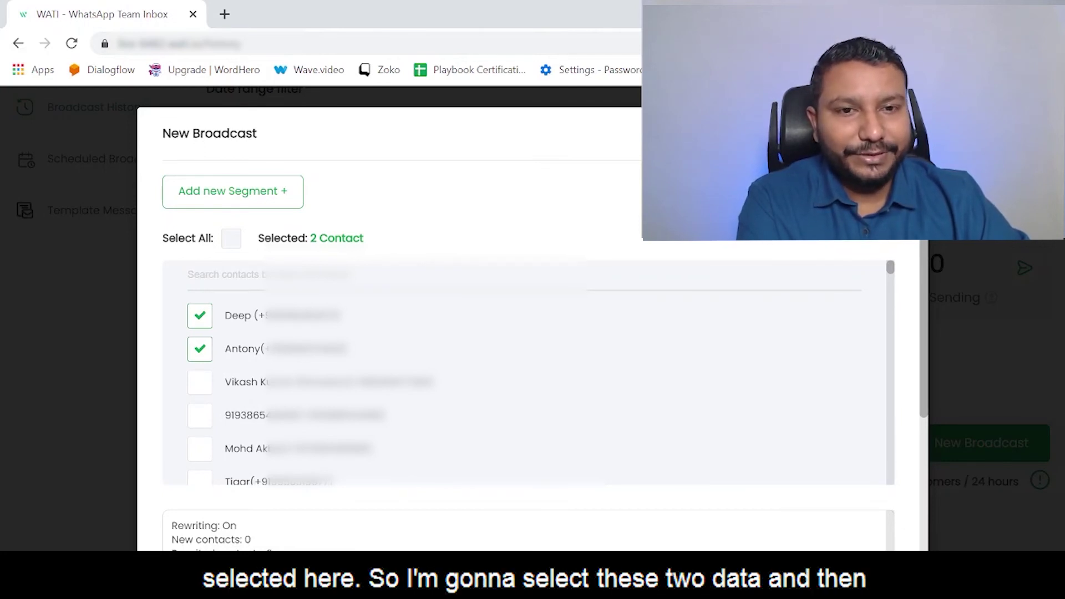
- Add the broadcast for the uploaded contacts and open the scheduled broadcasts list to check it
scroll(309, 177, "down", 15)
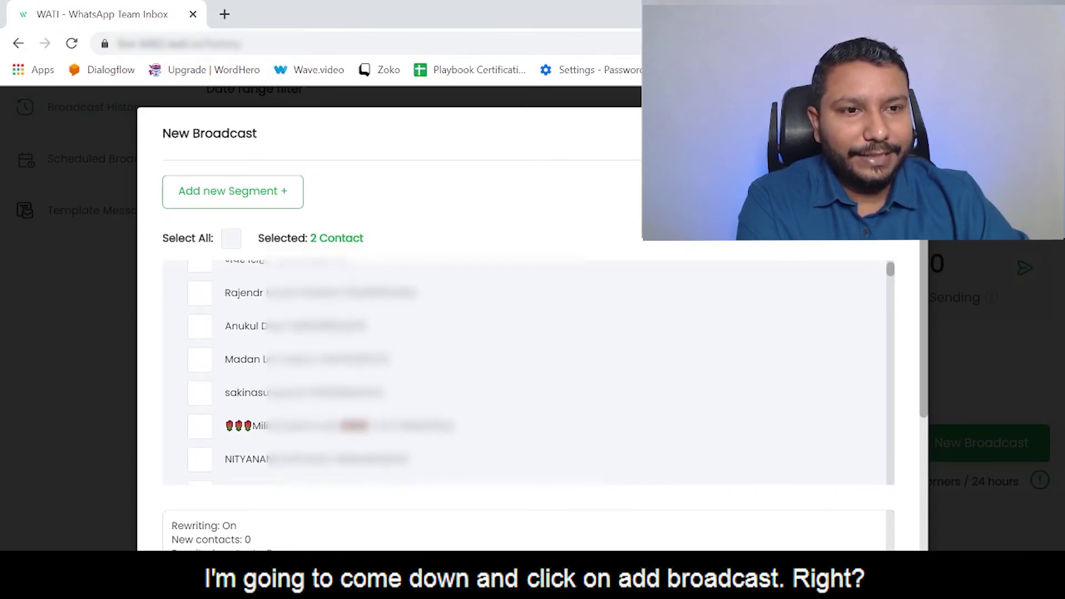
scroll(309, 177, "down", 1)
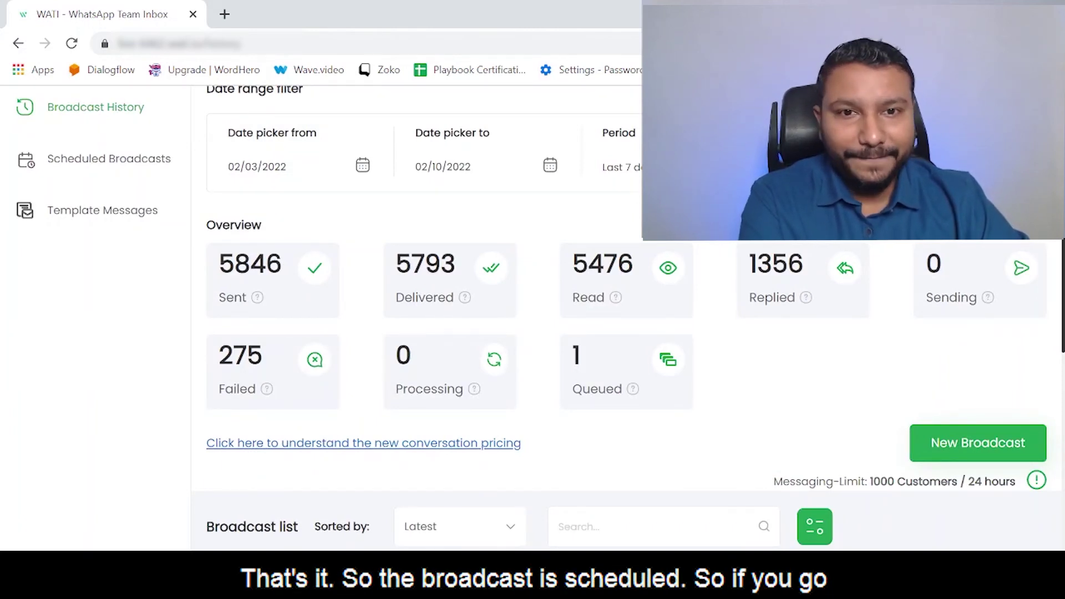
scroll(533, 332, "up", 2)
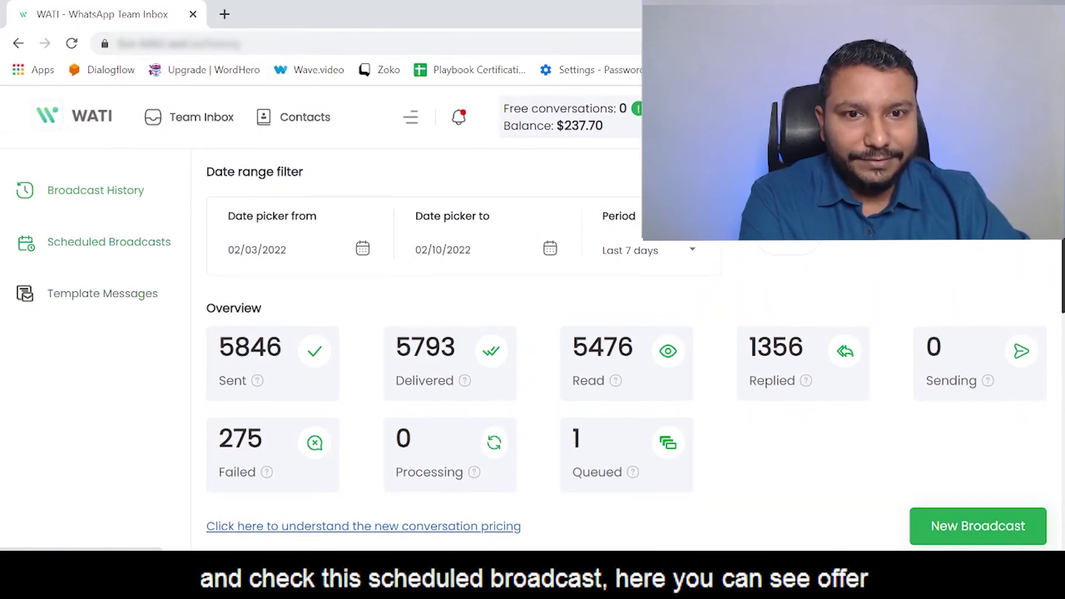
left_click(108, 241)
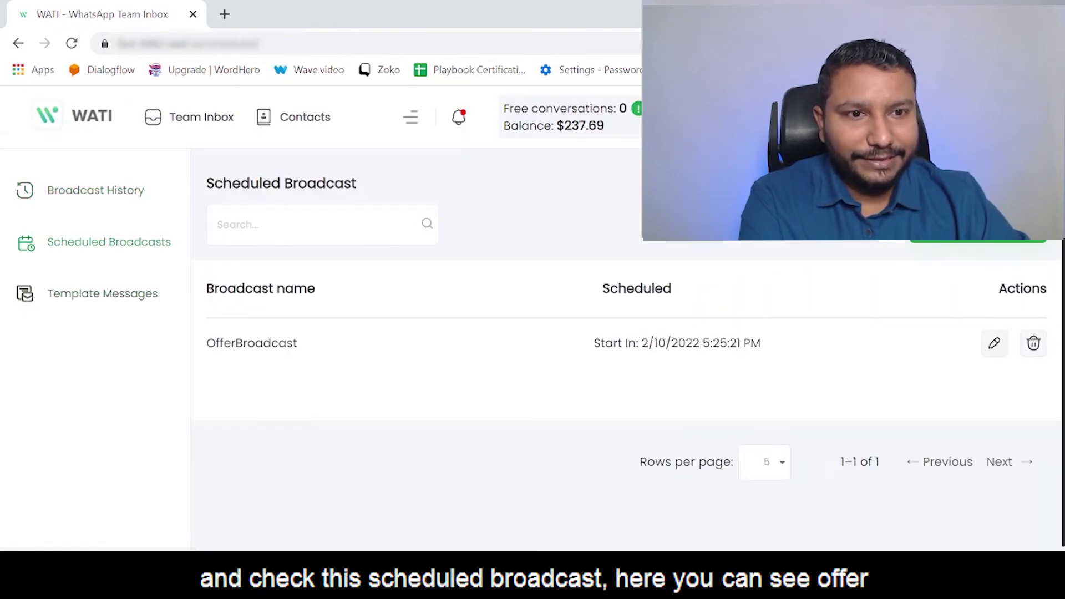